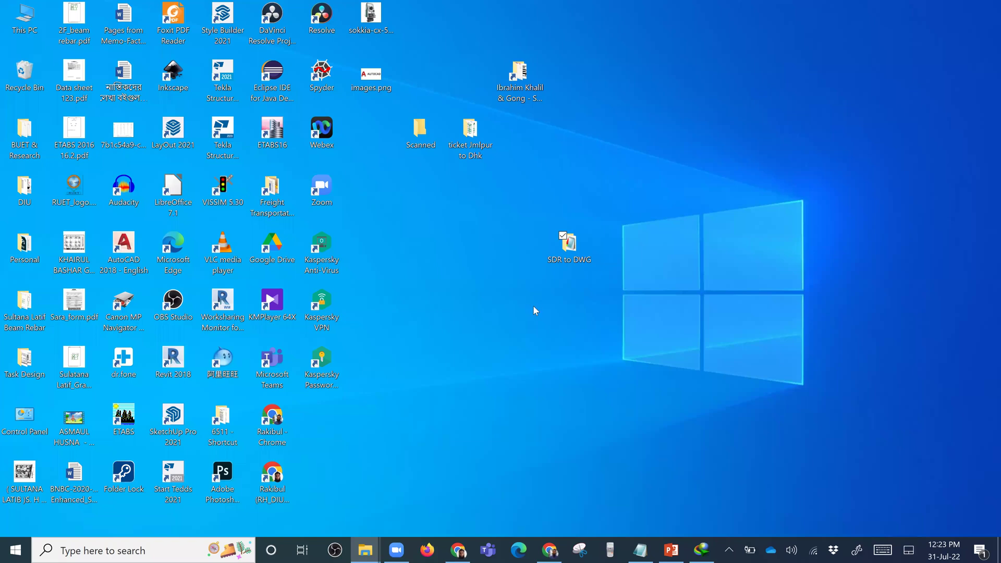
left_click(534, 310)
right_click(534, 310)
left_click(572, 347)
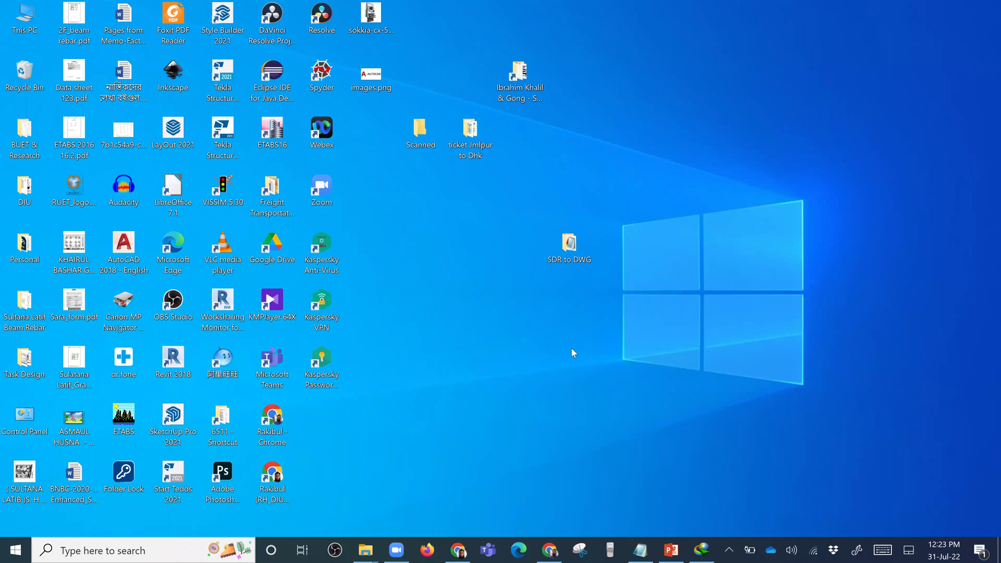
- Accept the Spectrum Link v.8.2.3 license agreement and register the installation with DIU as the organization
left_click(573, 390)
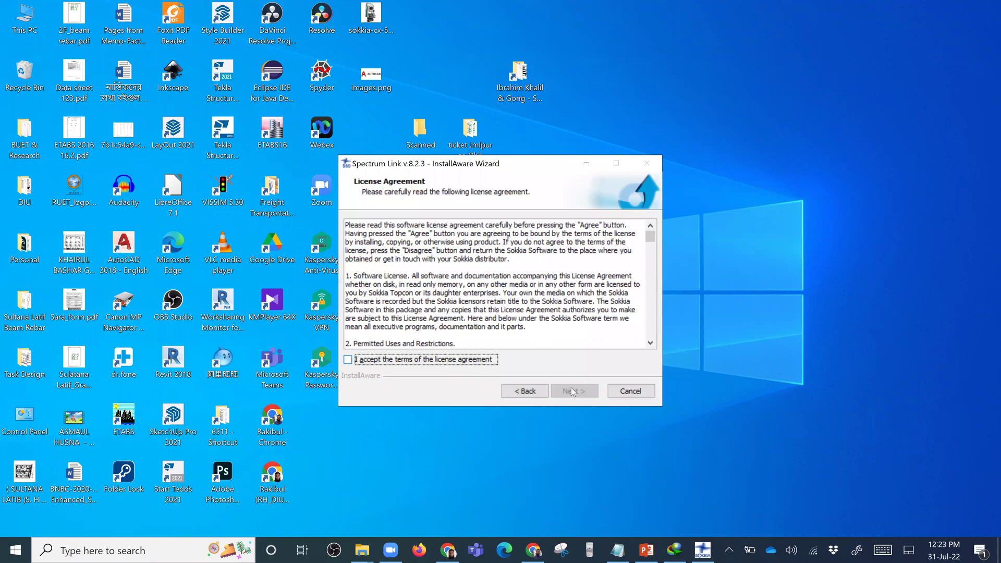
left_click(348, 359)
left_click(573, 390)
type("D")
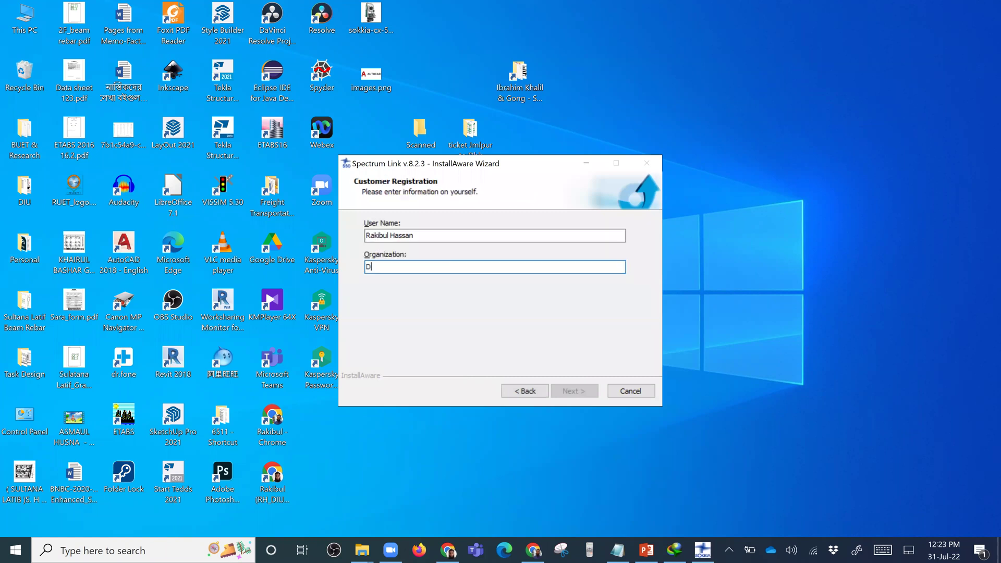
type("IU")
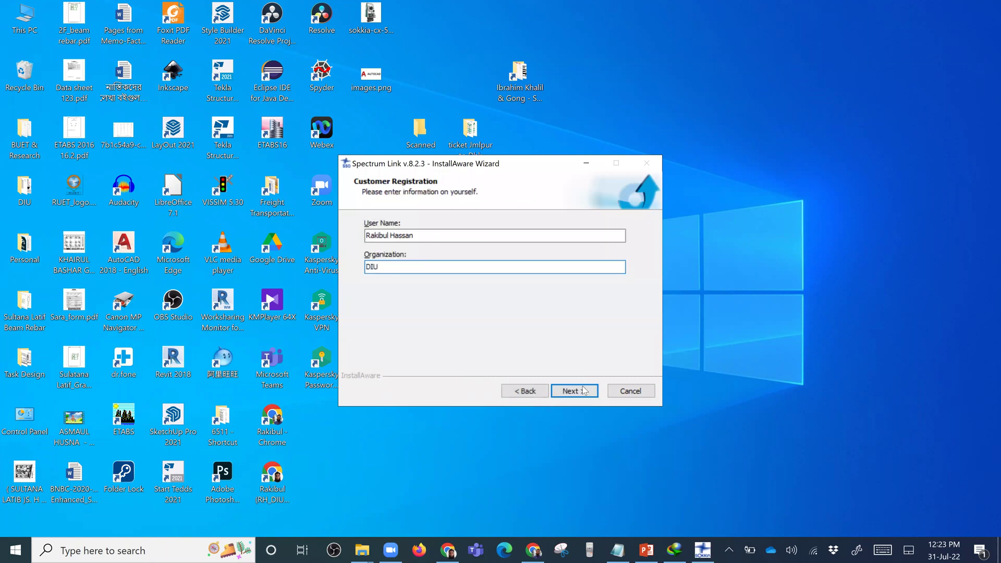
left_click(583, 390)
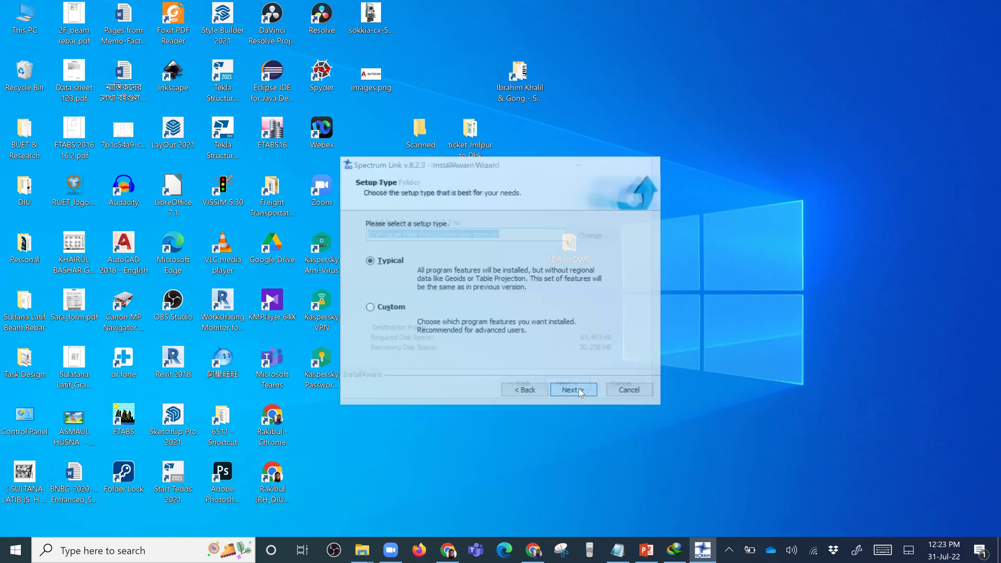
- Install Spectrum Link with the Typical setup type in the default folder and finish the wizard
left_click(579, 389)
left_click(579, 389)
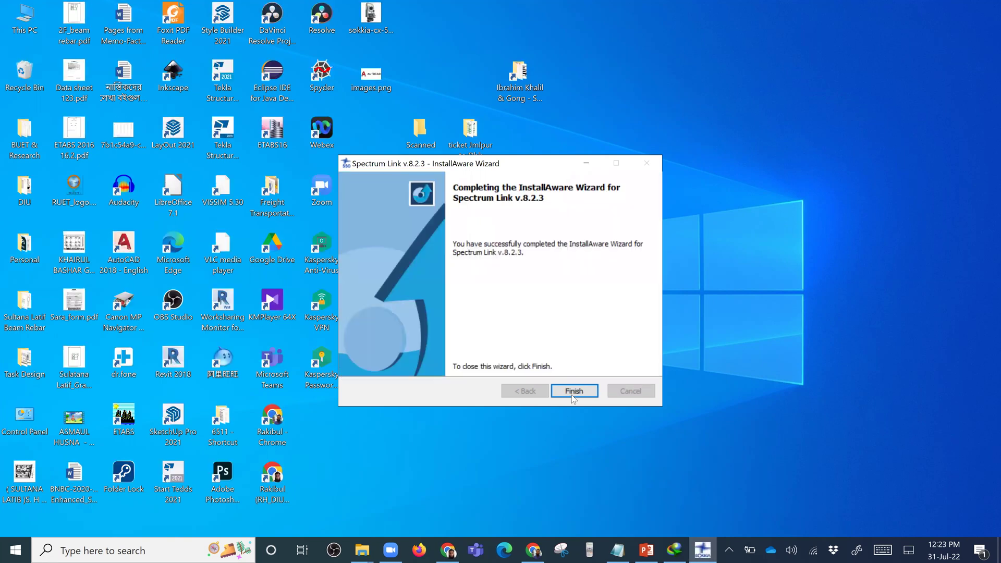
left_click(573, 392)
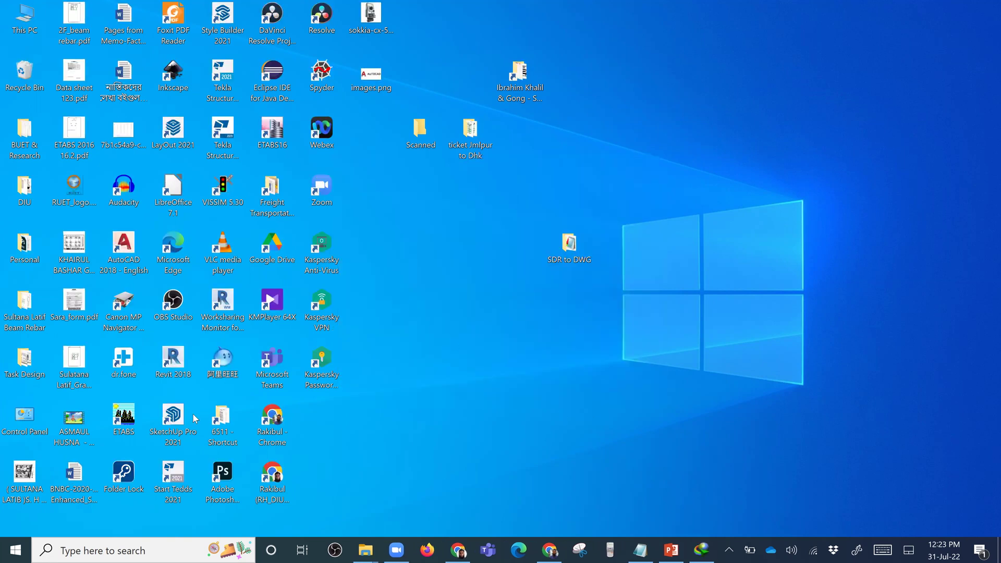
- Open SUR1.SDR from the desktop's SDR to DWG folder in Notepad and examine its survey point records
double_click(568, 249)
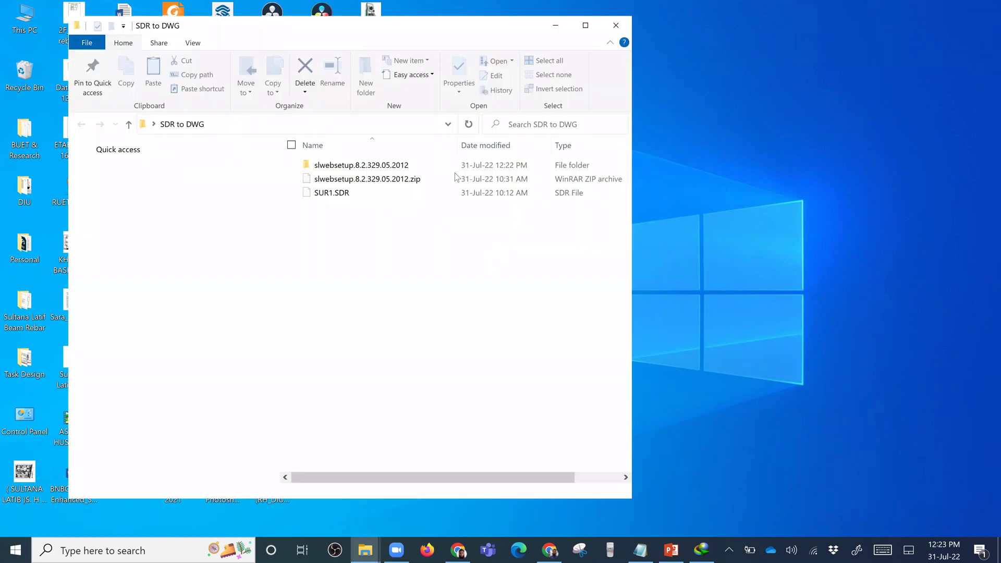
left_click(585, 25)
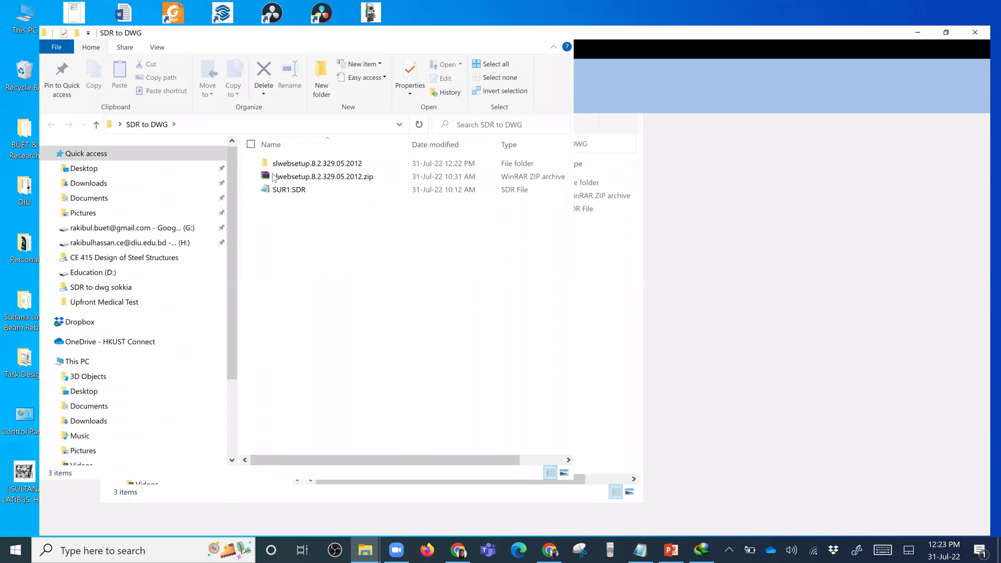
left_click(273, 177)
double_click(272, 174)
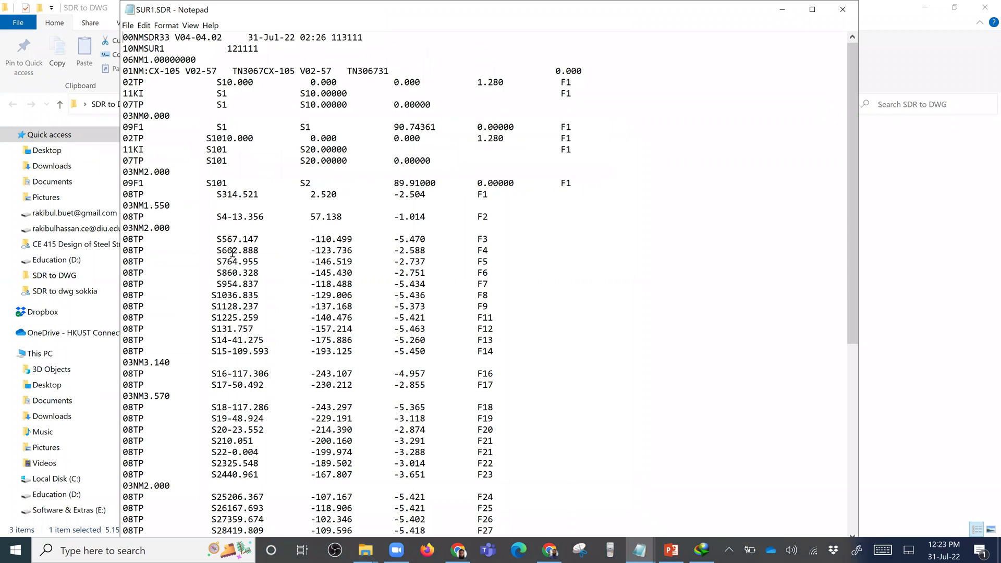
scroll(403, 277, "down", 5)
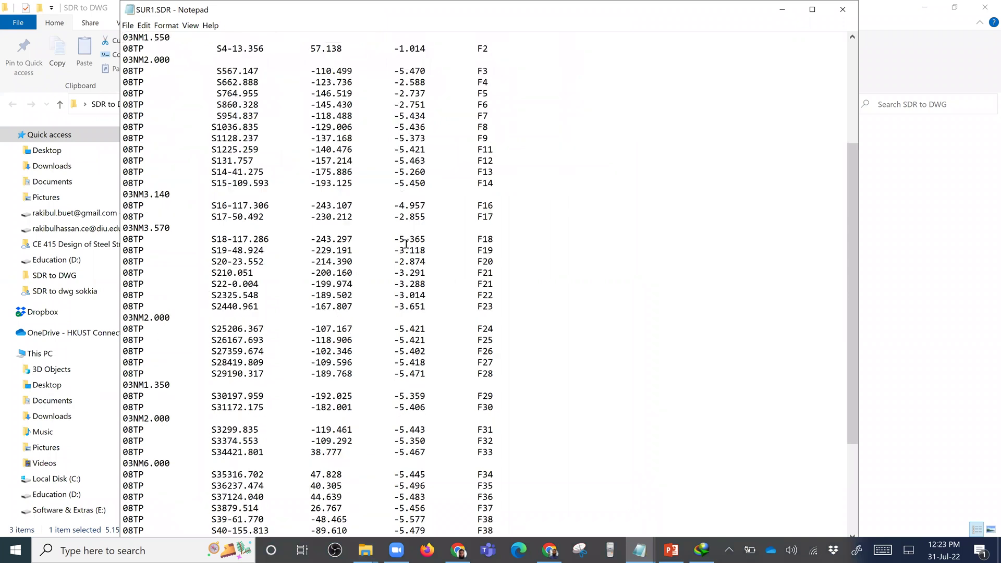
scroll(363, 164, "down", 4)
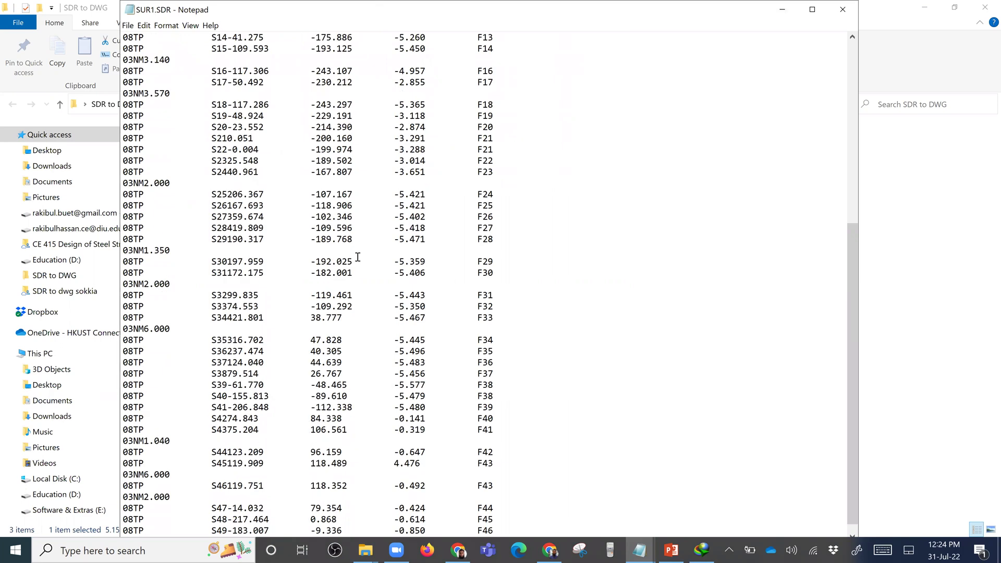
left_click(782, 12)
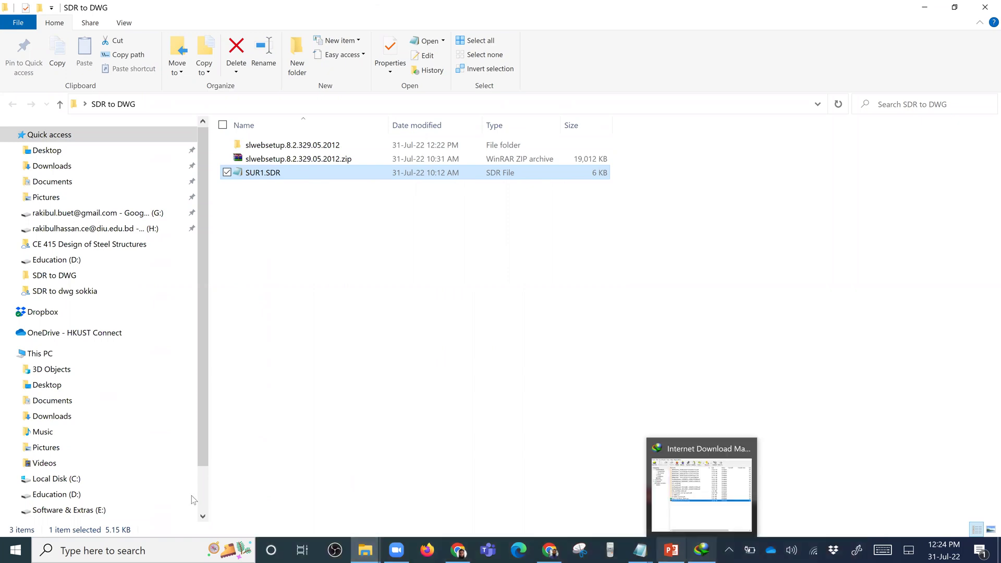
left_click(130, 551)
type("spec")
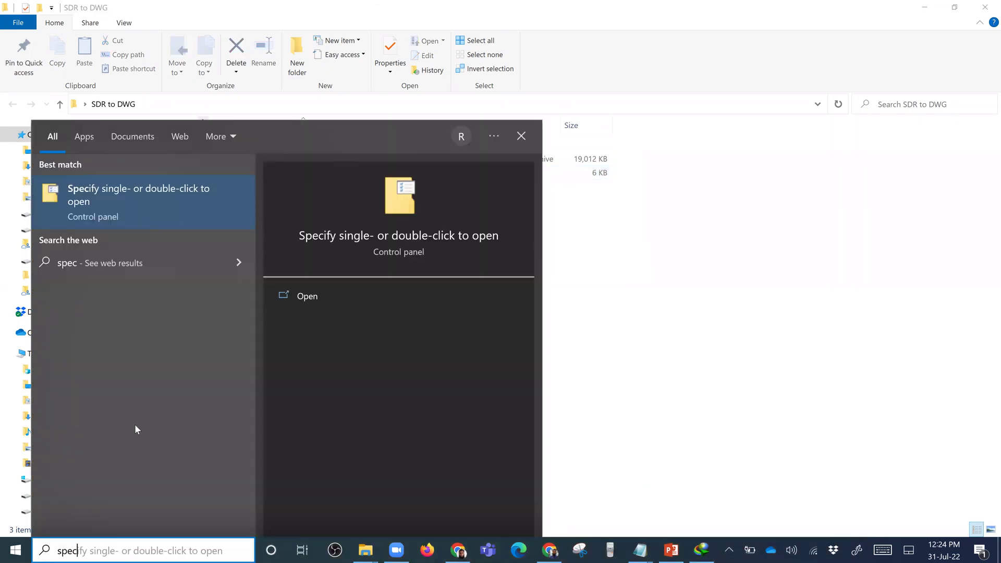
type("t")
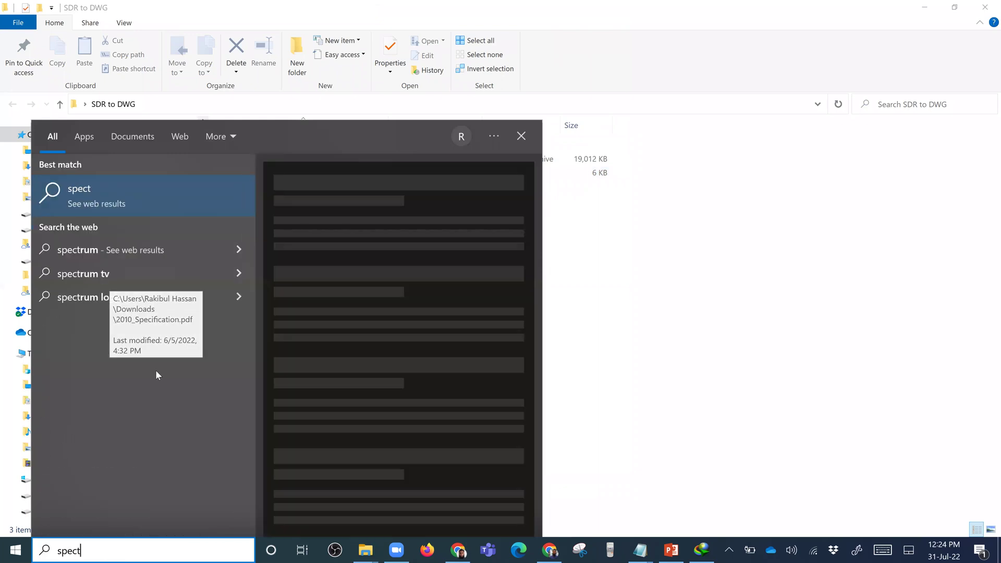
type("ru")
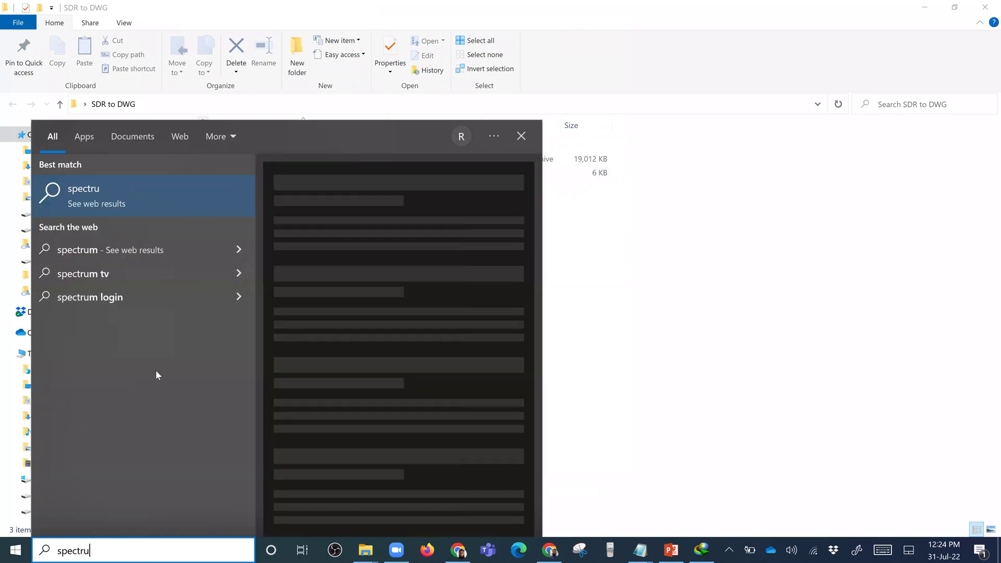
type("m")
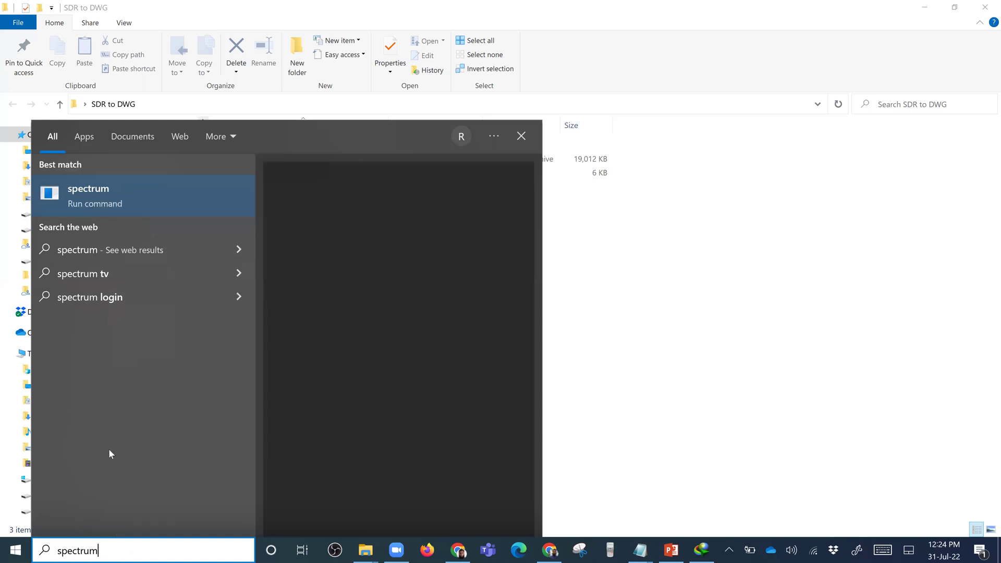
double_click(81, 552)
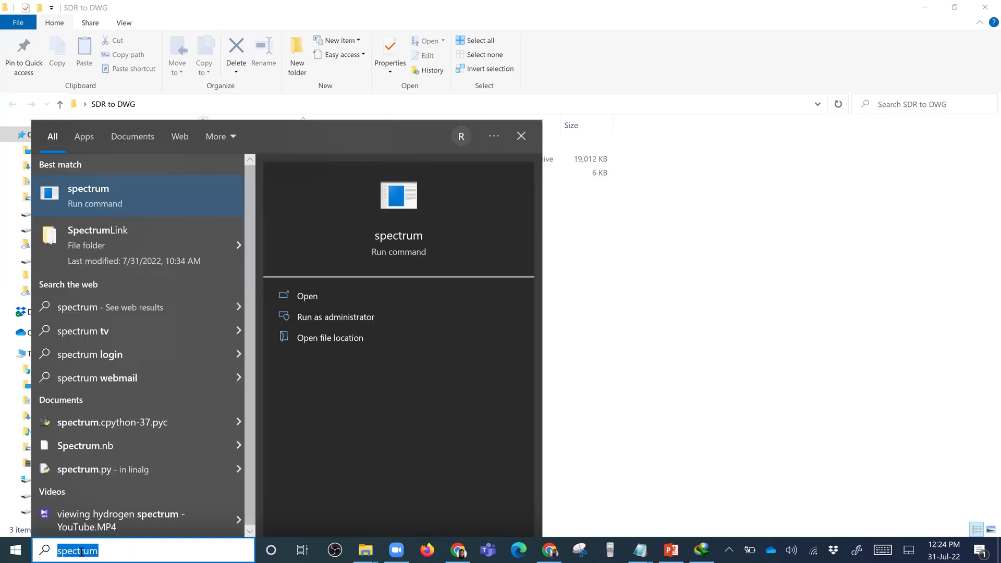
key("Escape")
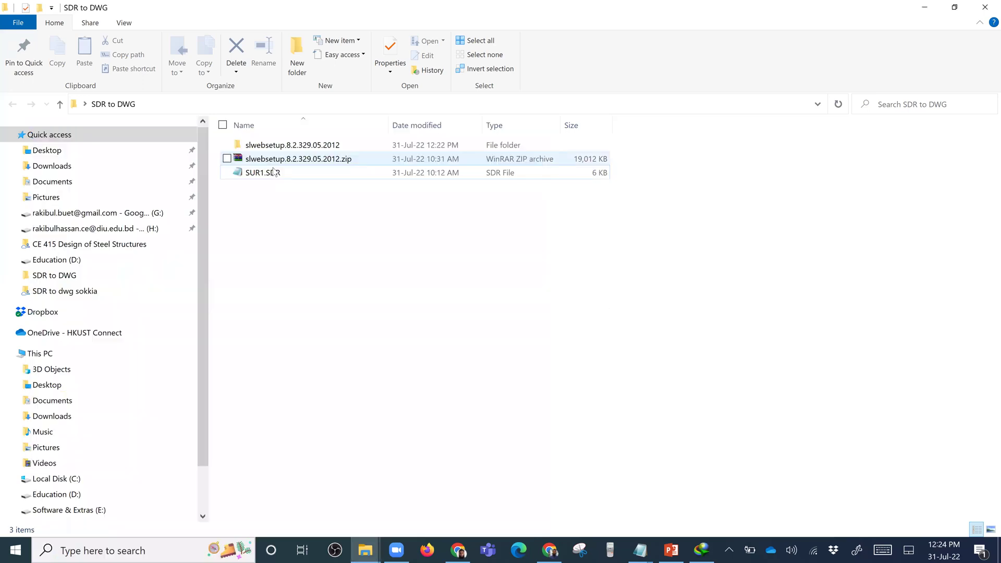
- Search Windows for "spectrum" and open the SpectrumLink file folder
left_click(223, 390)
left_click(144, 551)
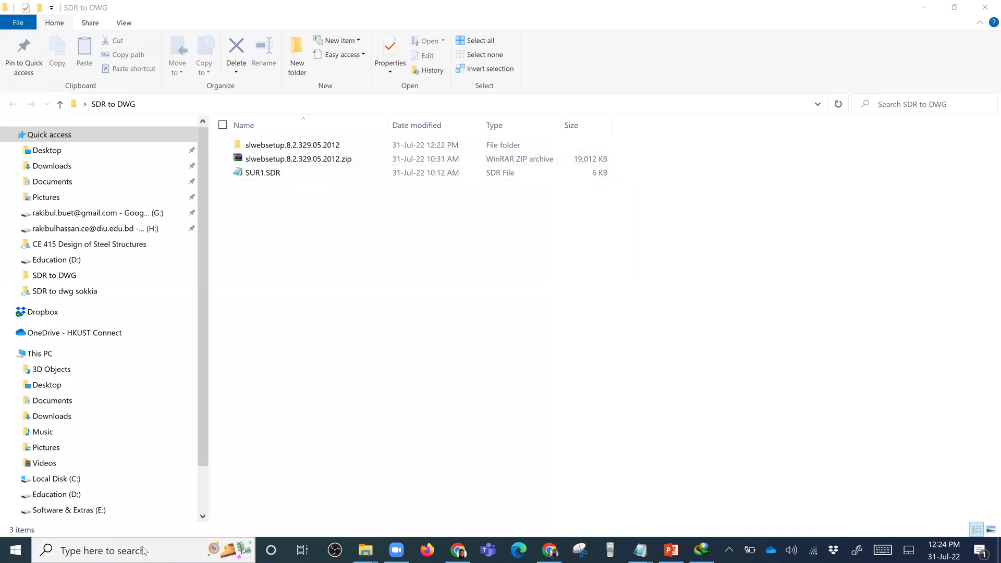
type("spectrum")
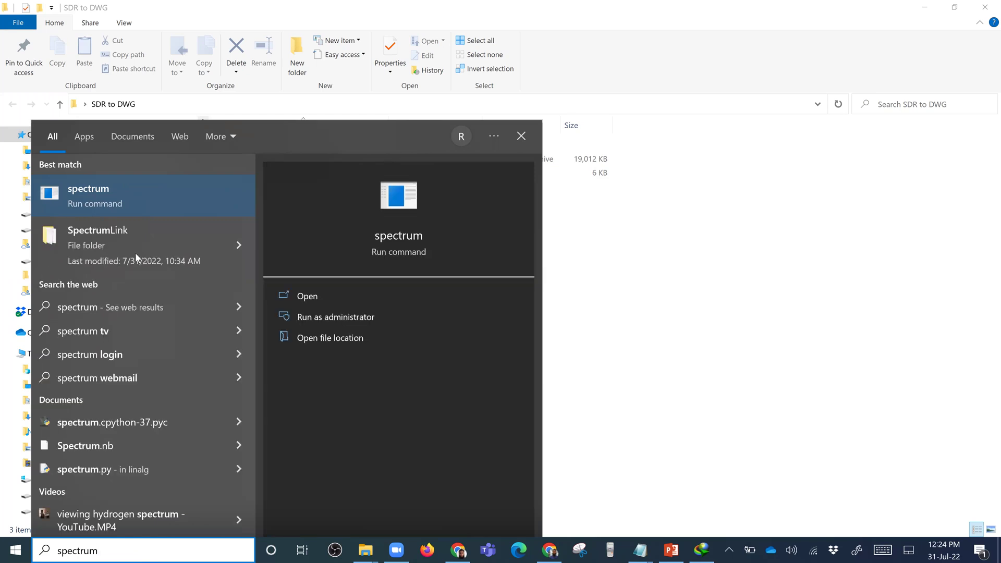
left_click(137, 258)
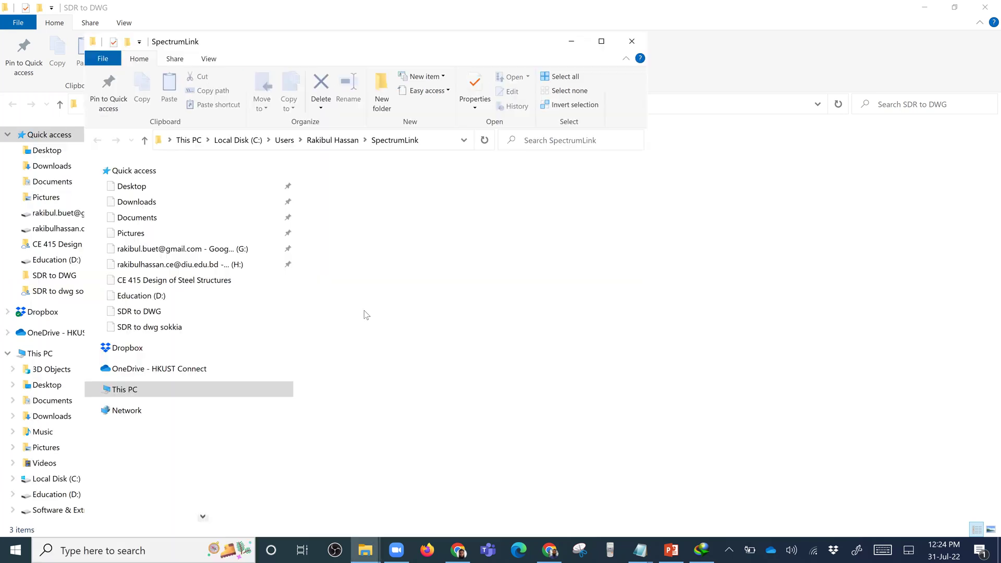
- Close the SDR to DWG folder window and launch the Spectrum Link v.8.2.3 app
left_click(986, 7)
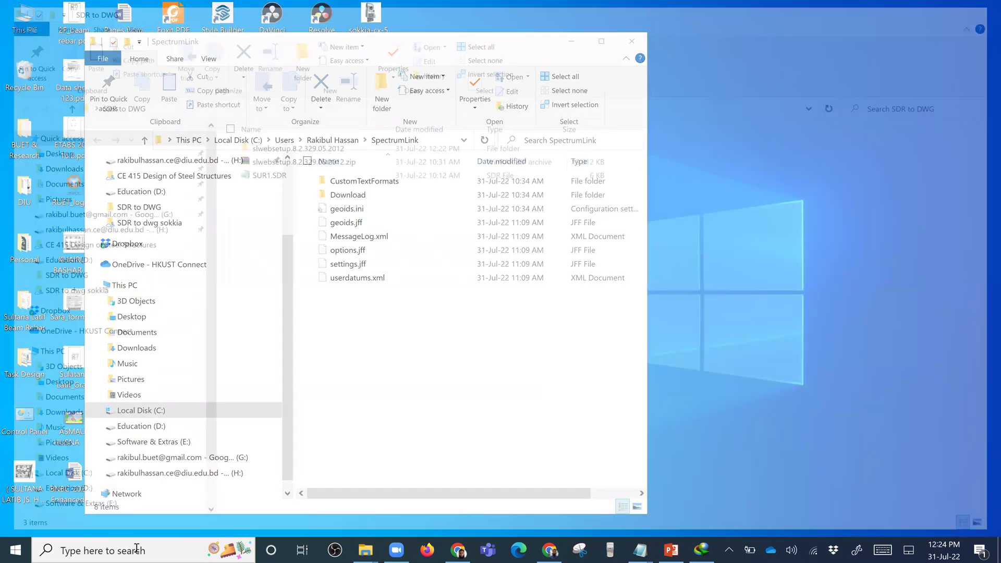
left_click(83, 551)
type("spe")
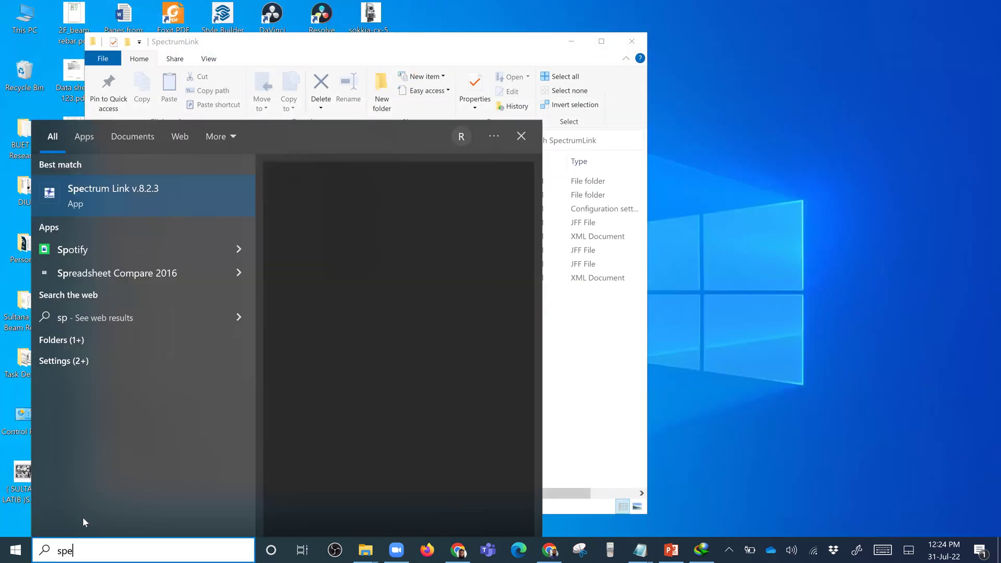
left_click(134, 200)
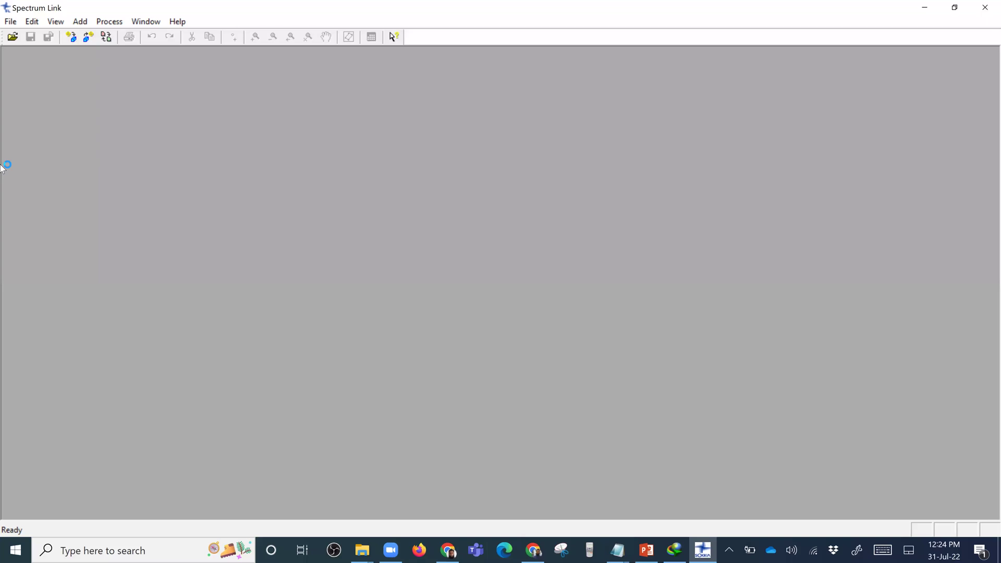
- Restore the Spectrum Link window to a smaller size and move it beside the folder window
left_click(11, 21)
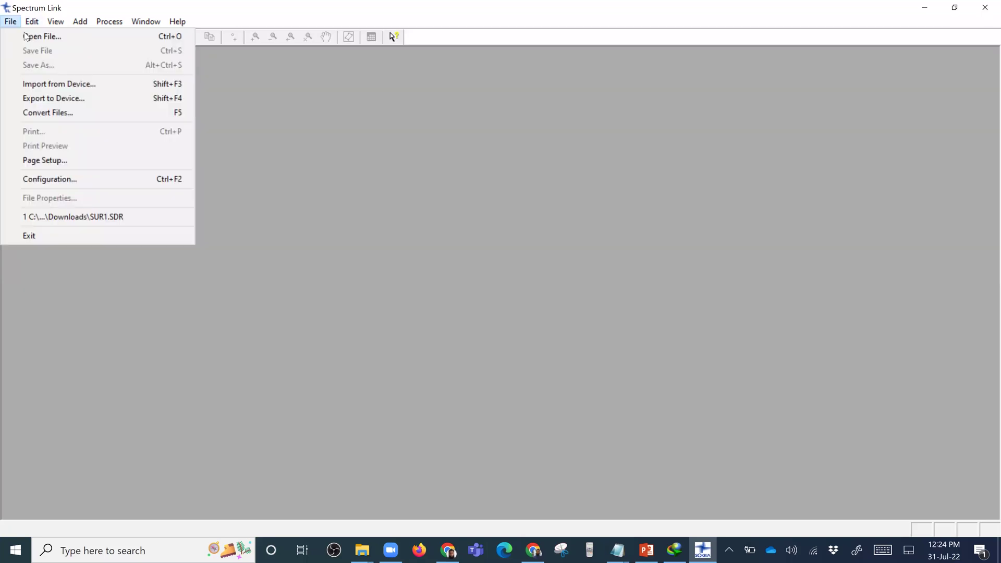
left_click(955, 8)
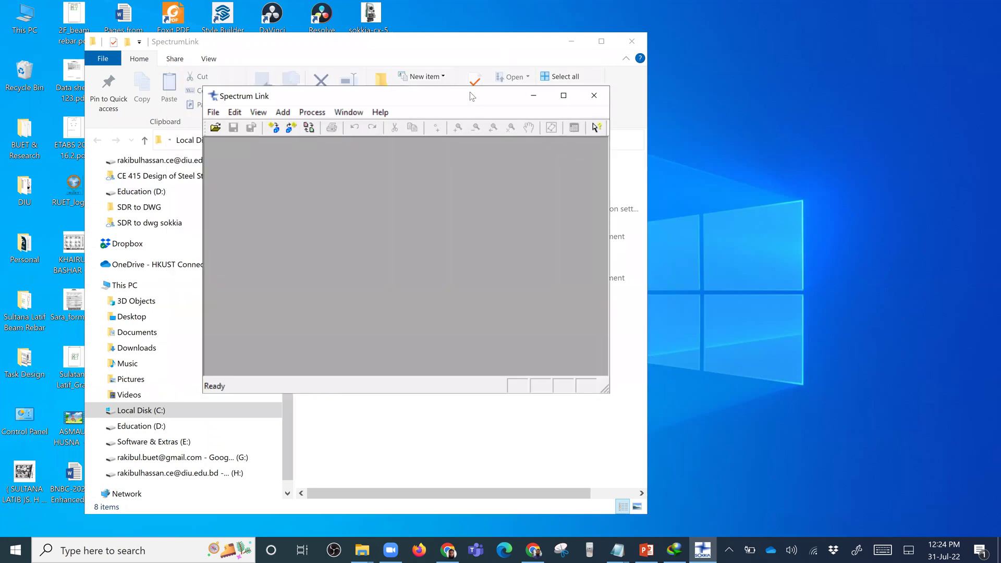
left_click_drag(472, 97, 853, 95)
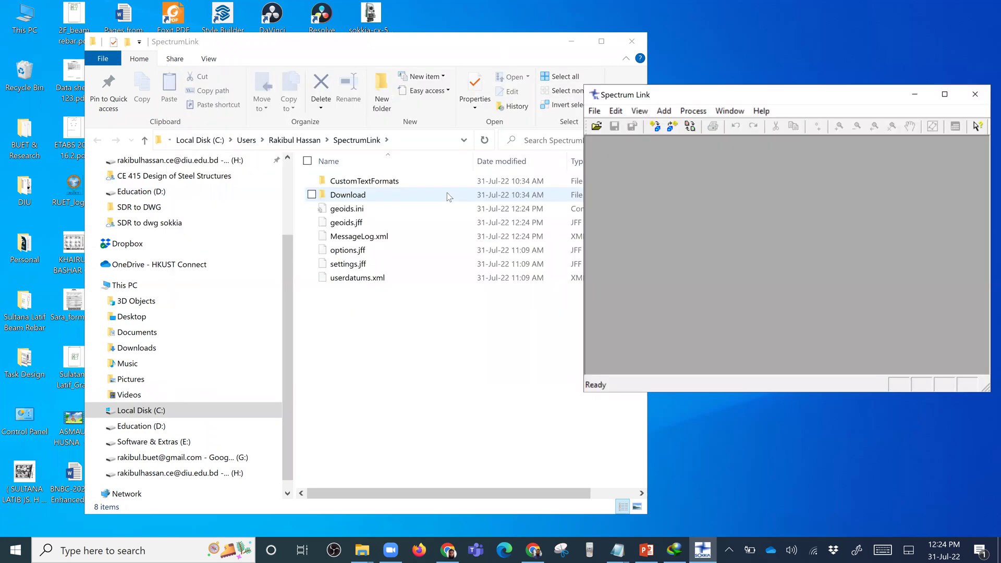
- Bring up the SDR to DWG folder beside Spectrum Link and load its SUR1.SDR file into the program
left_click(360, 550)
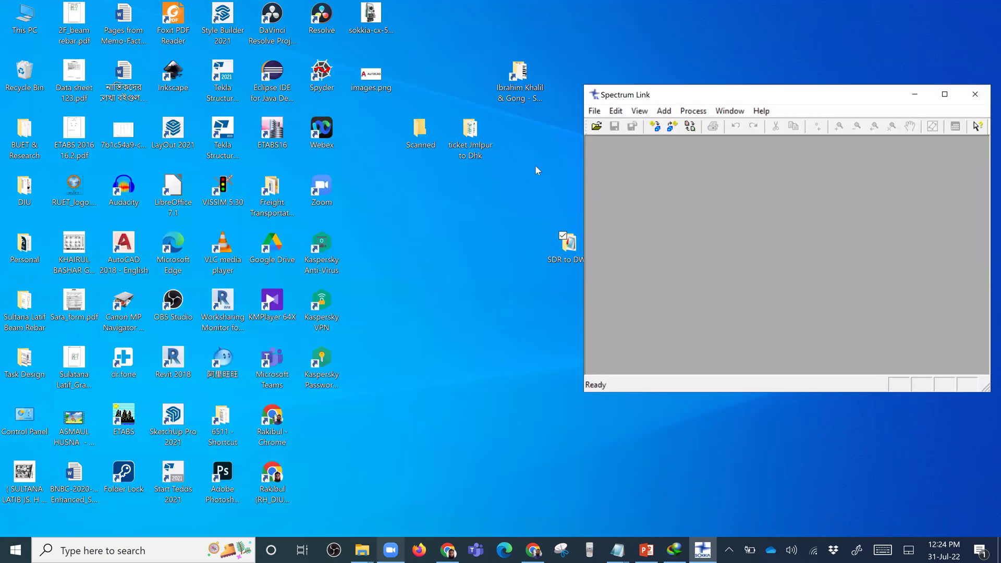
key("alt+Tab")
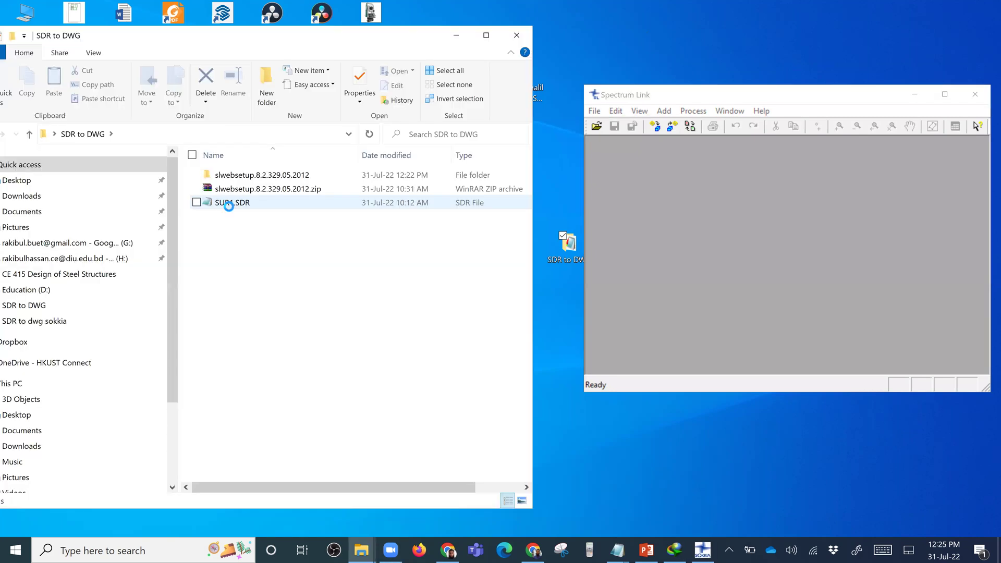
left_click(243, 203)
left_click_drag(243, 203, 697, 223)
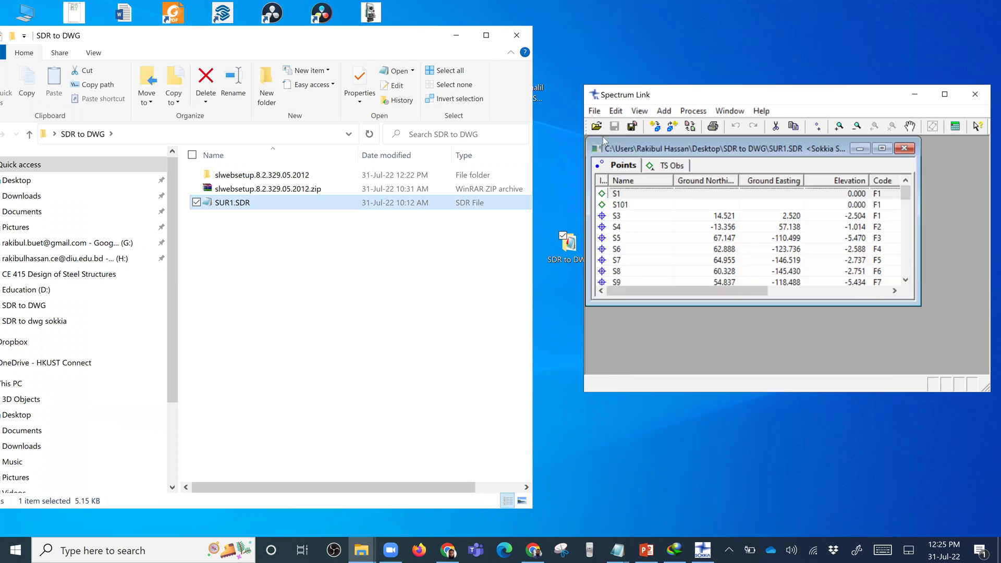
- Open SUR1.SDR from the Desktop's SDR to DWG folder through Spectrum Link's Open File command
left_click(595, 111)
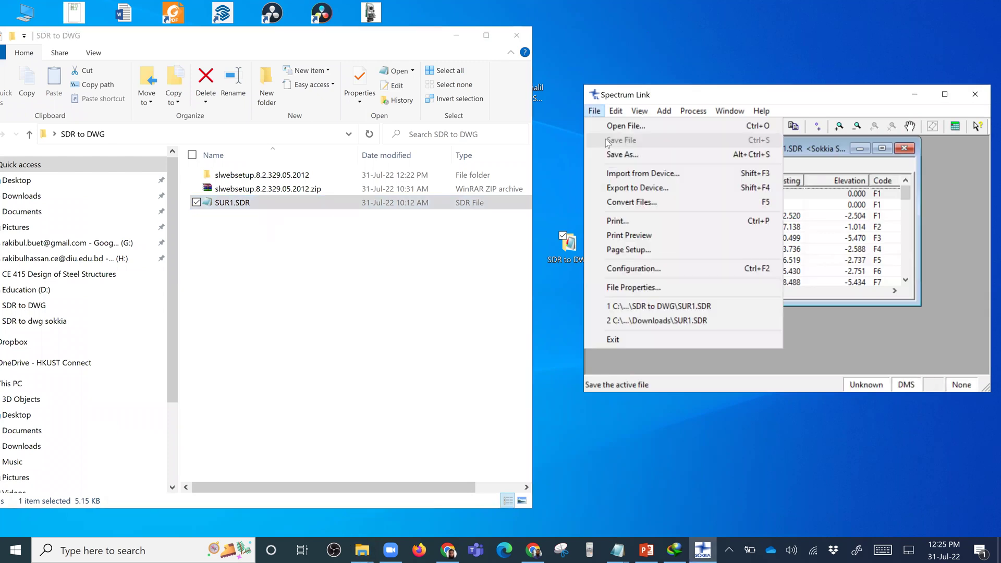
left_click(565, 206)
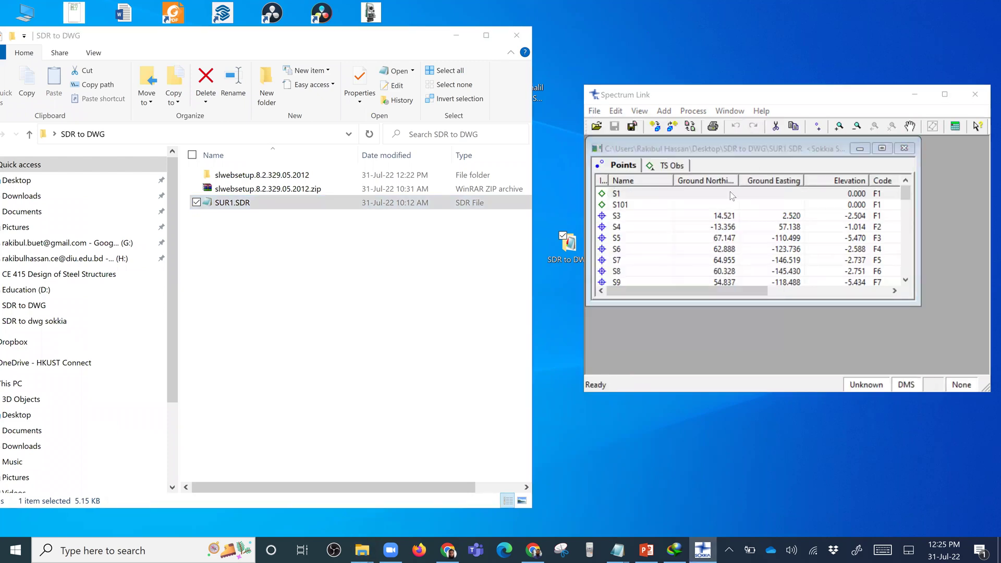
key("ctrl+o")
left_click(866, 152)
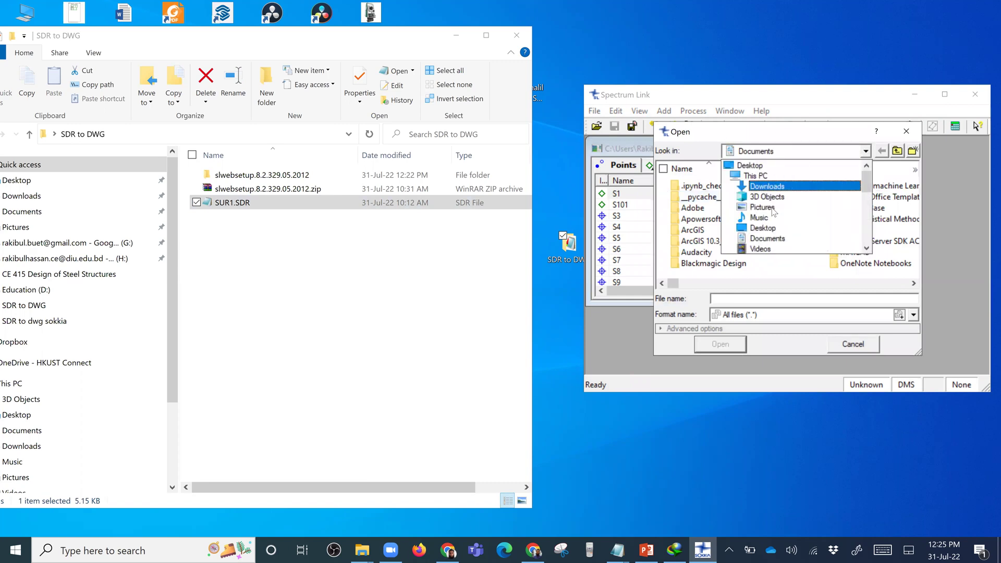
left_click(772, 228)
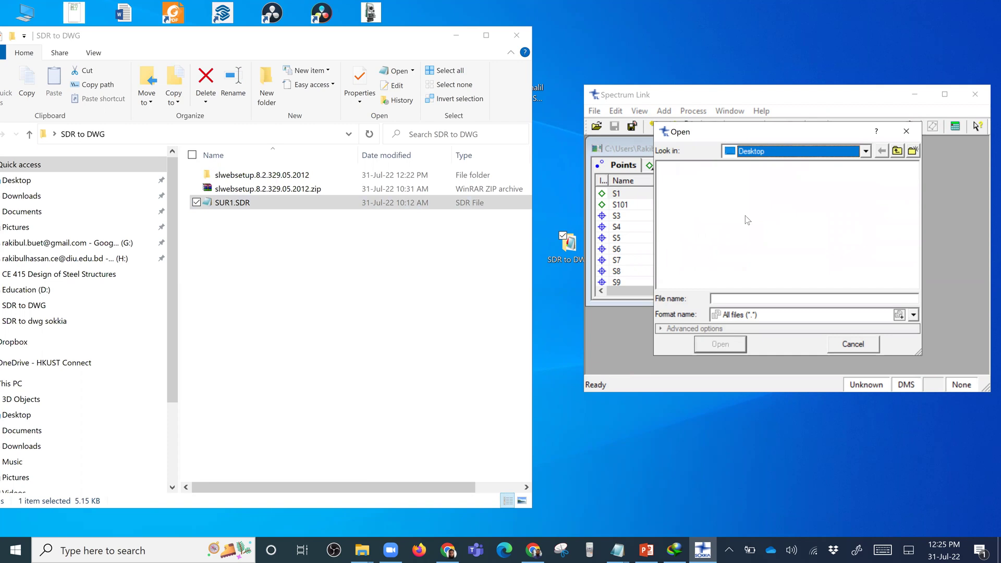
left_click(714, 229)
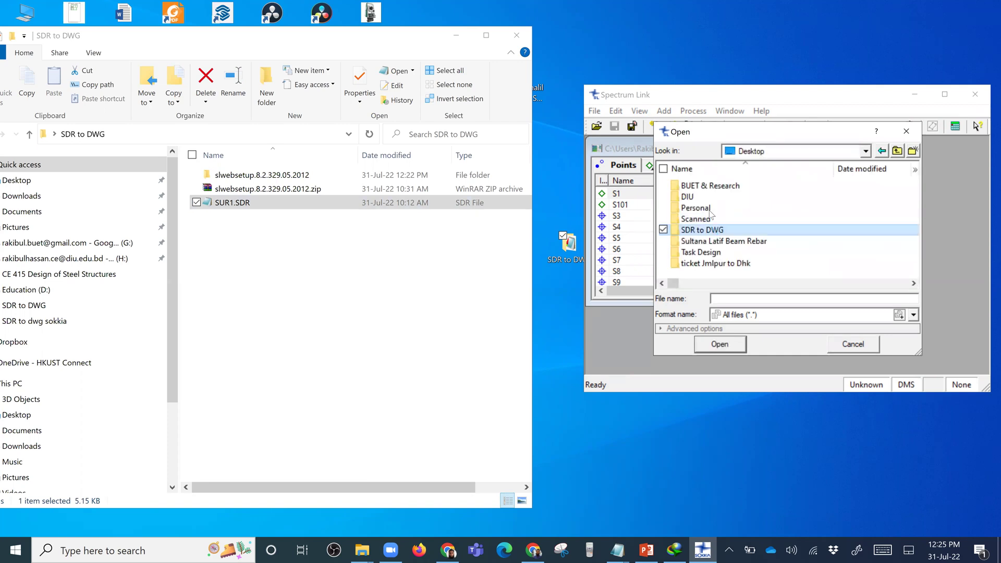
double_click(709, 229)
double_click(707, 208)
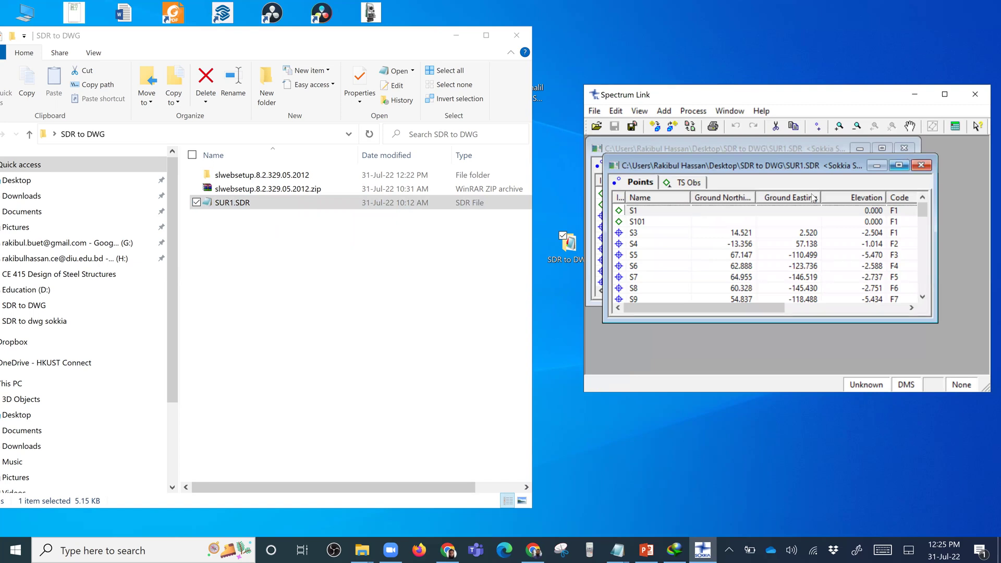
- Maximize the Spectrum Link window and examine the northing, easting and elevation values of point S3 and the points below it
left_click(944, 95)
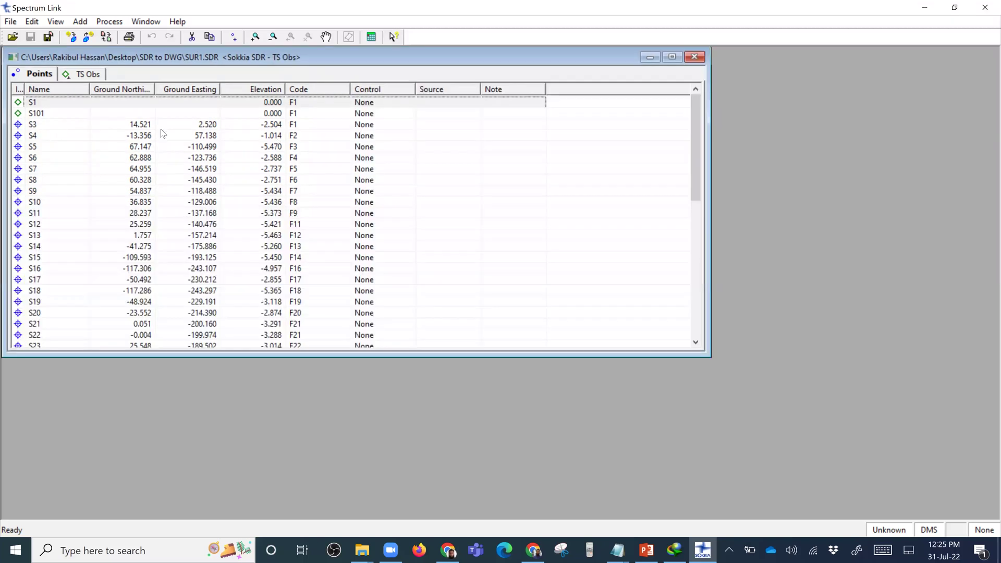
left_click(73, 128)
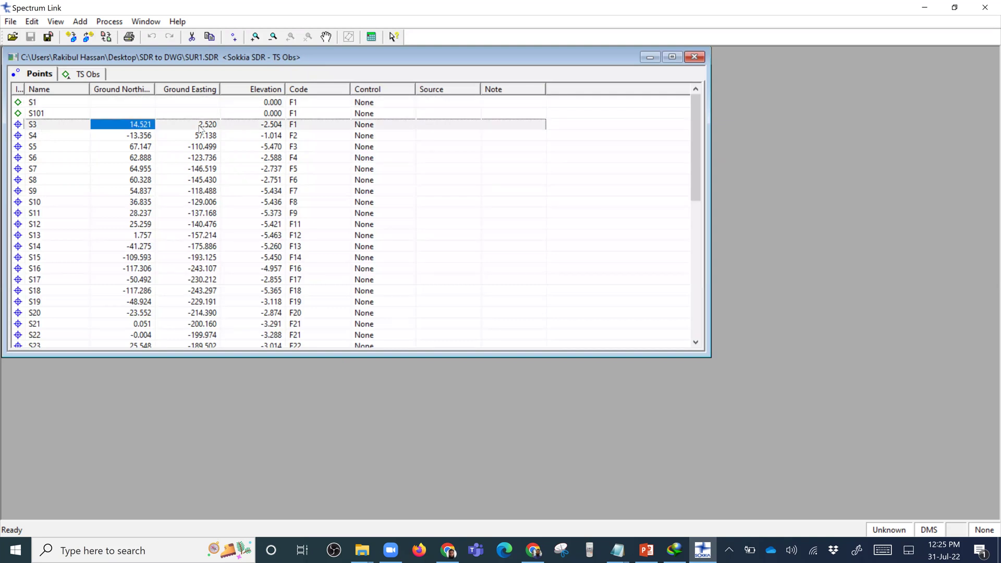
key("Left")
key("Right")
key("Right")
key("Right")
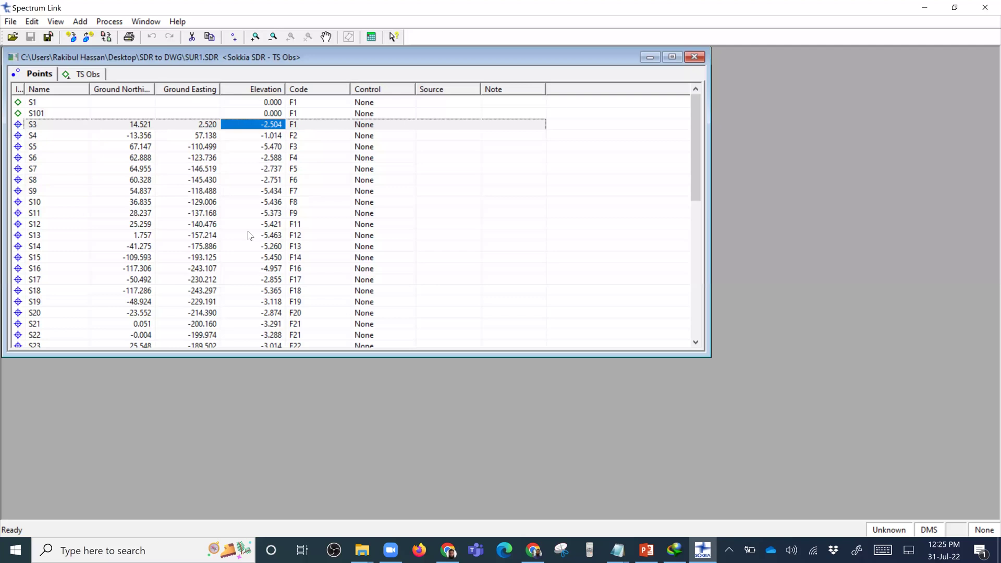
scroll(204, 243, "down", 4)
scroll(198, 266, "up", 4)
- Start saving the survey under a new name in the Desktop's SDR to DWG folder, using the AutoCAD Drawing (*.dwg) design format
left_click(10, 21)
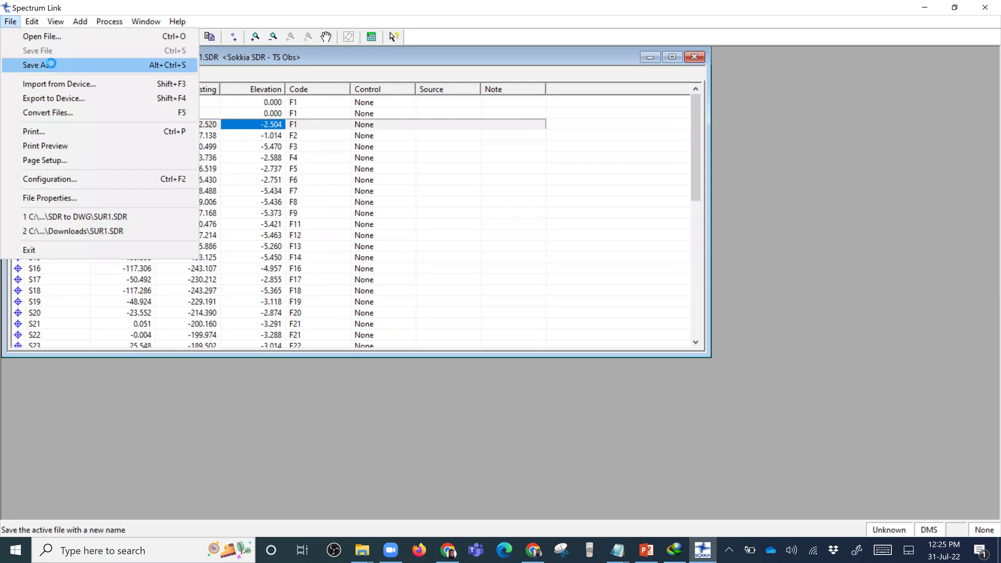
left_click(50, 64)
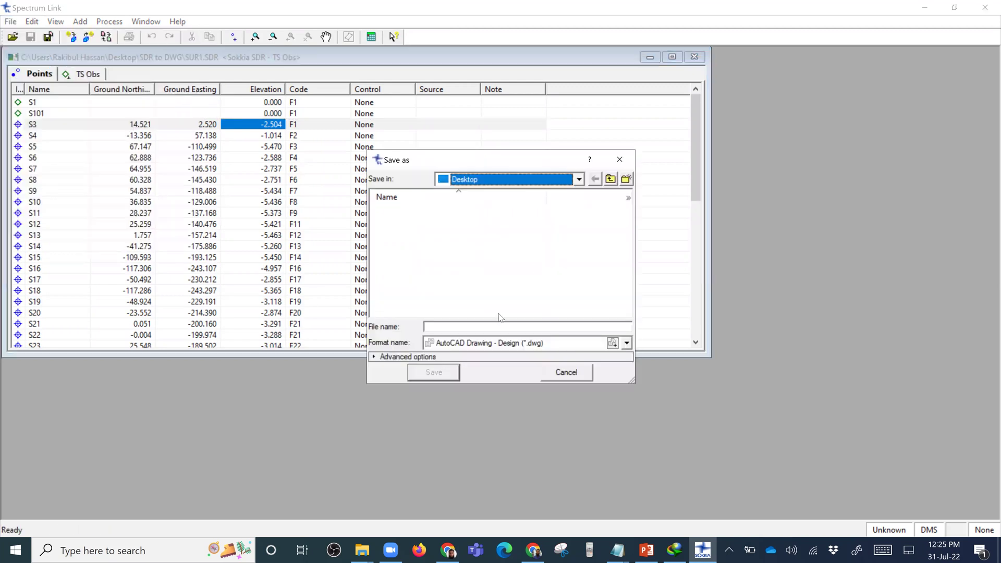
double_click(416, 258)
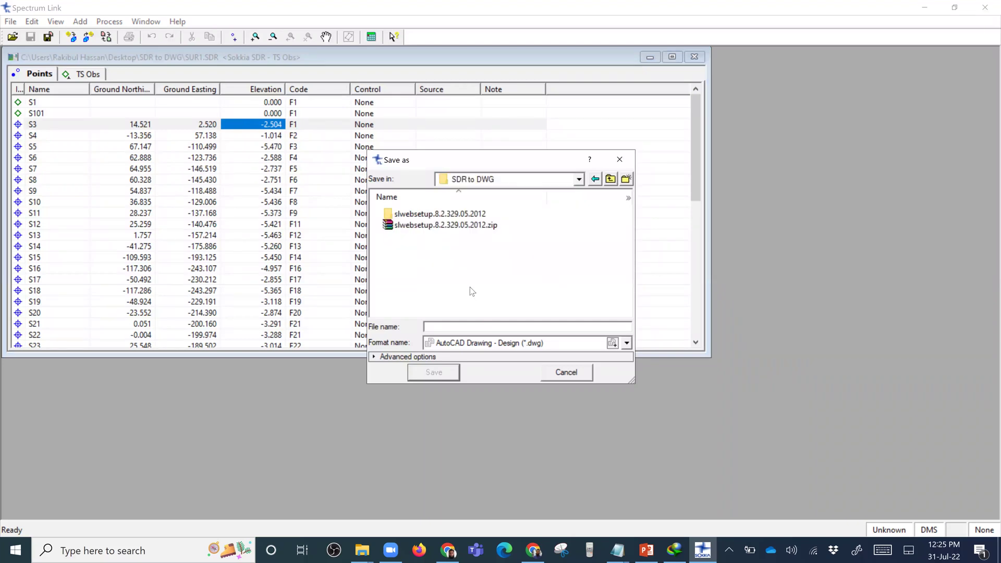
left_click(627, 344)
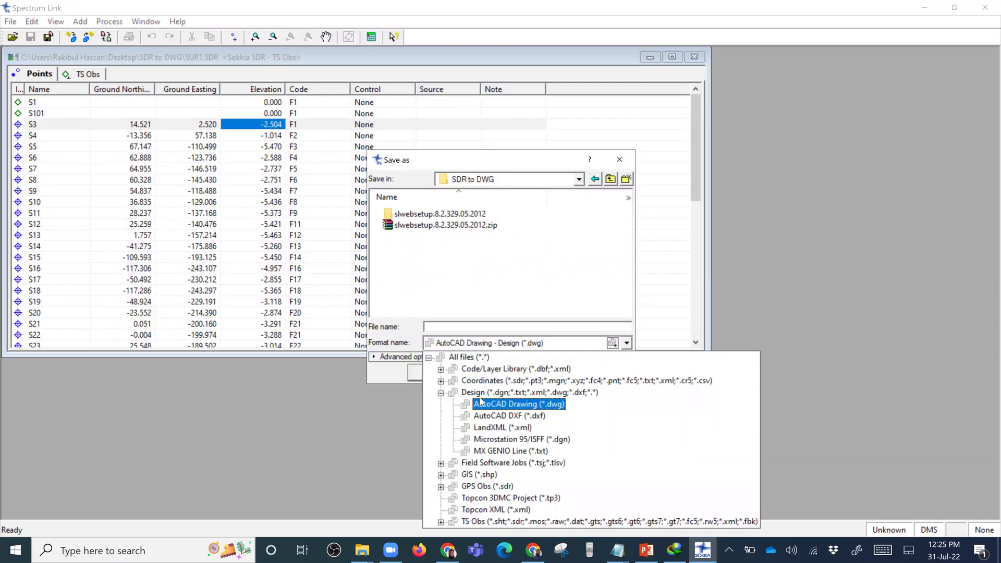
left_click(442, 394)
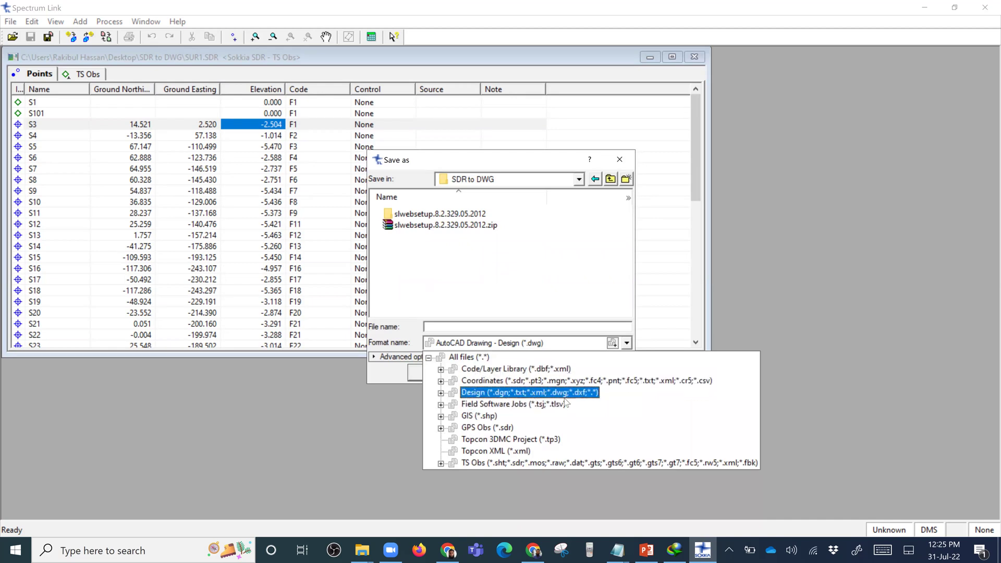
left_click(442, 393)
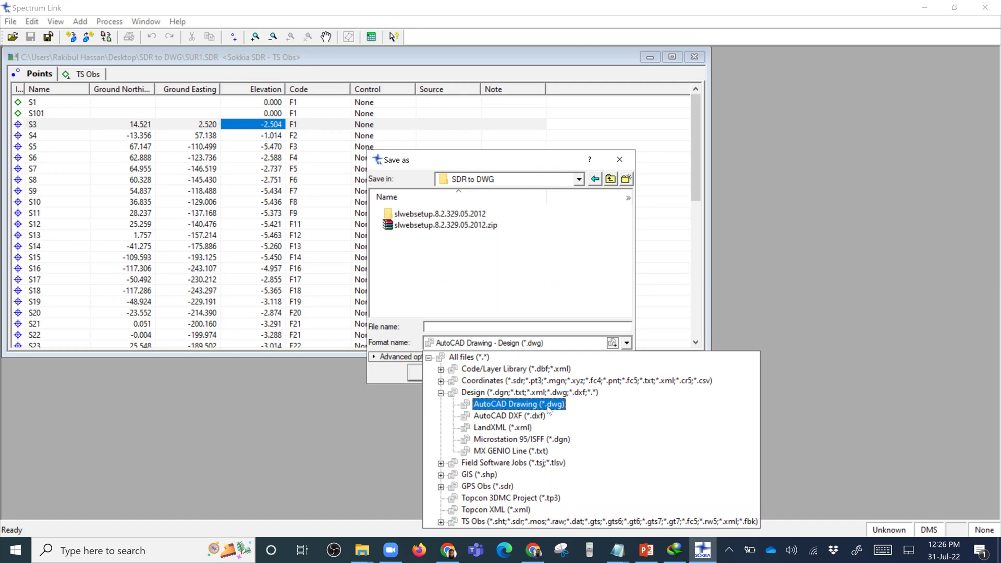
left_click(548, 410)
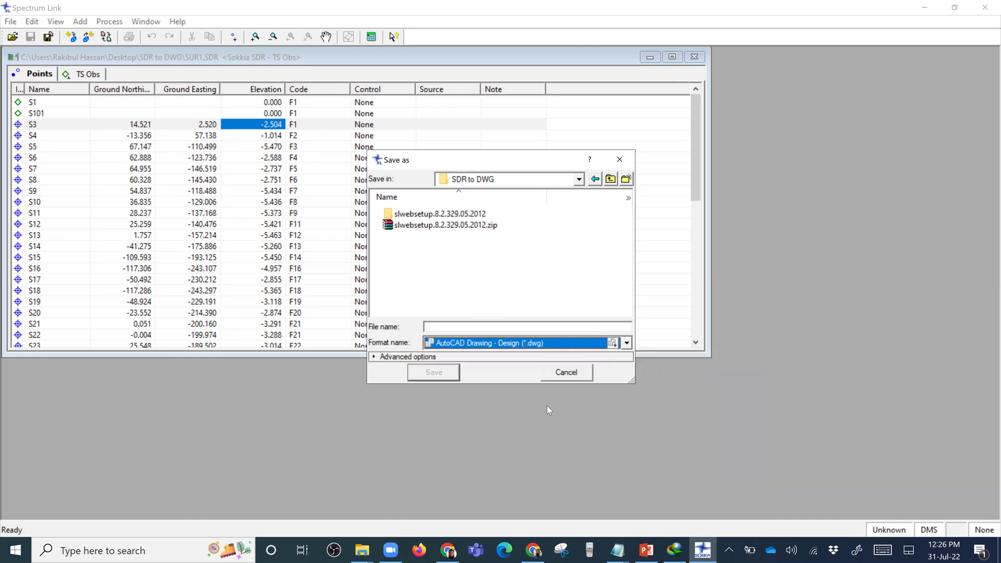
- Name the drawing file "survey data" and save it
left_click(463, 325)
type("surver")
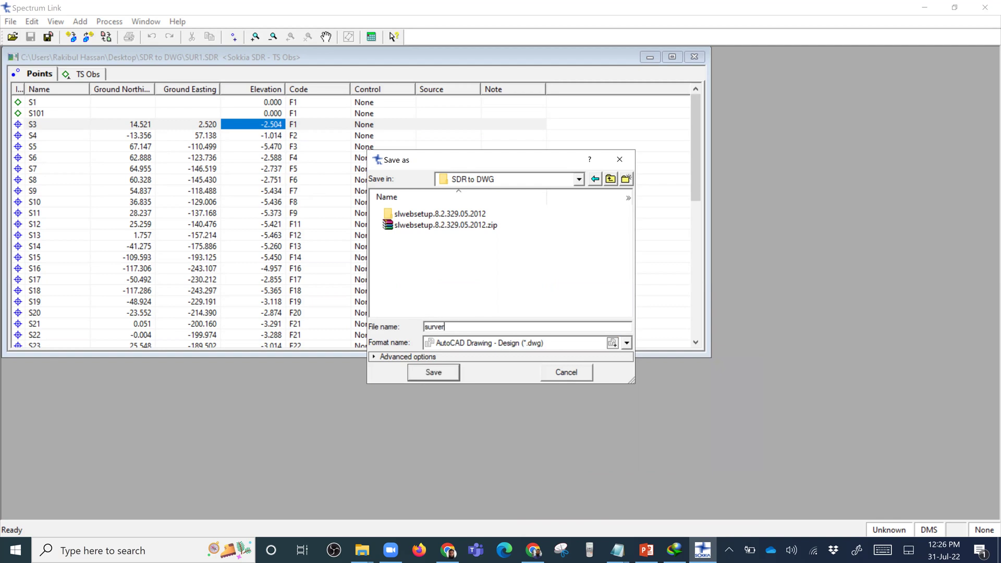
type("y data")
left_click(423, 375)
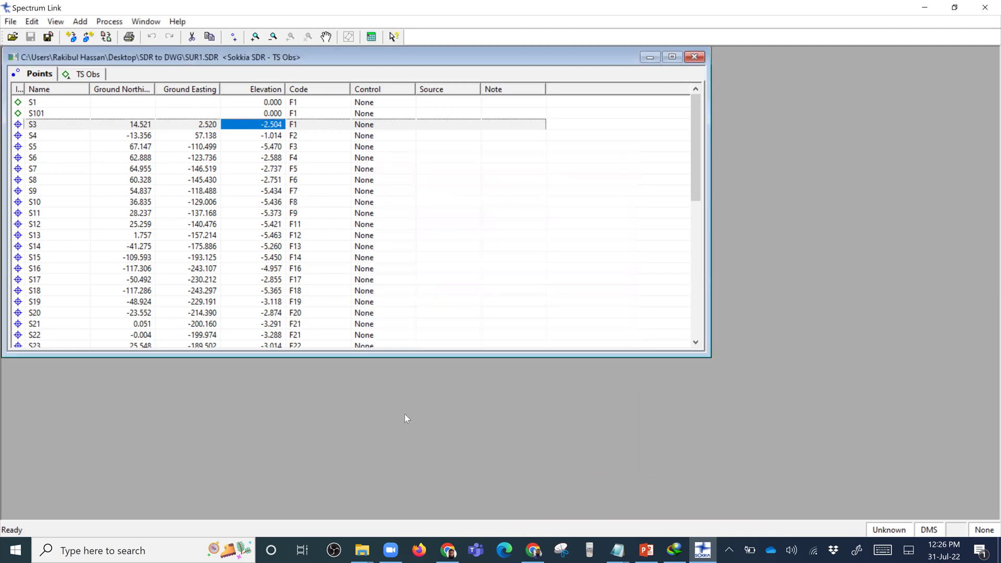
- Open survey data.dwg from the SDR to DWG folder in AutoCAD, continuing despite its non-Autodesk origin
left_click(356, 550)
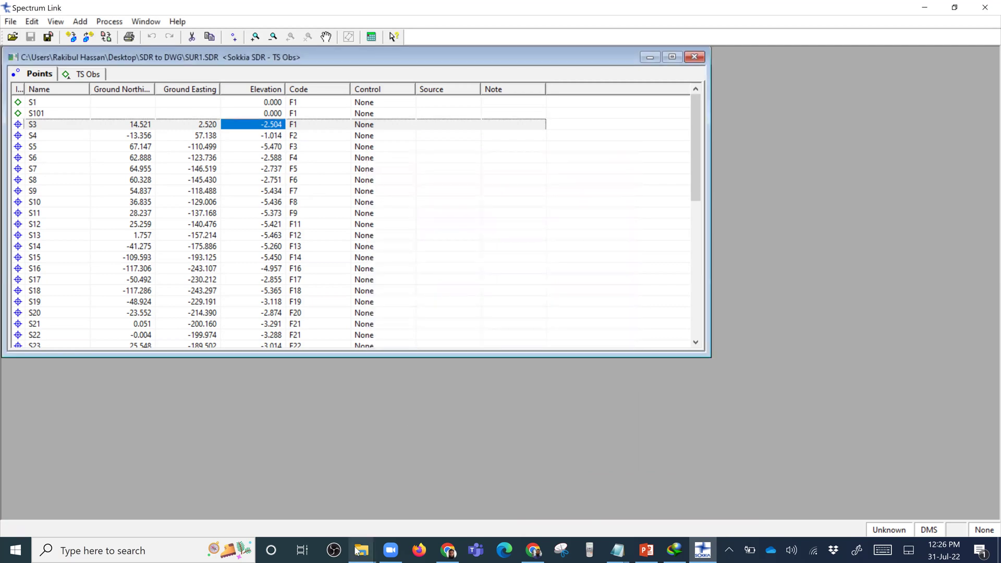
left_click(481, 493)
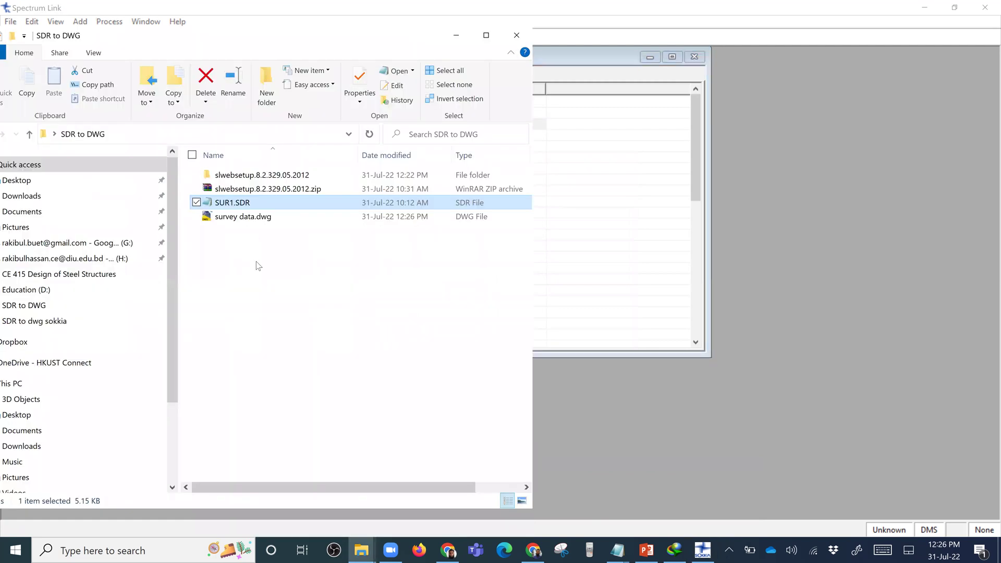
left_click(261, 218)
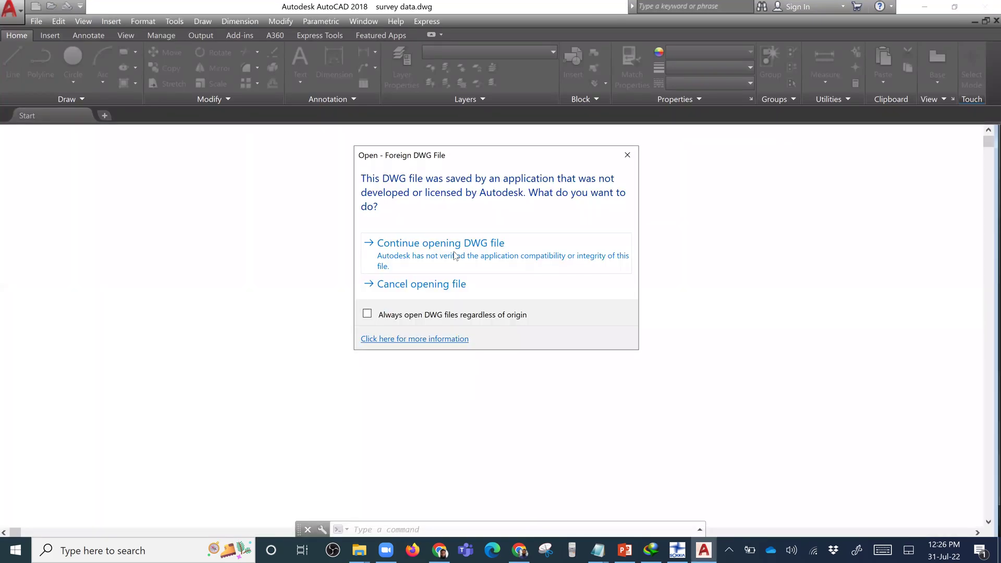
left_click(454, 251)
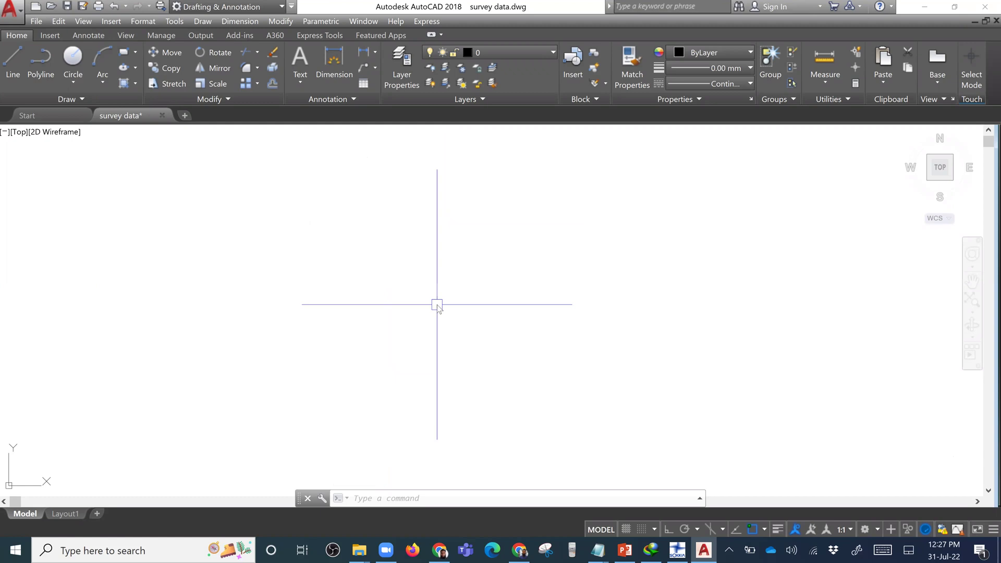
- Set the point style to the plain X marker with the PTYPE command
type("pTYpe")
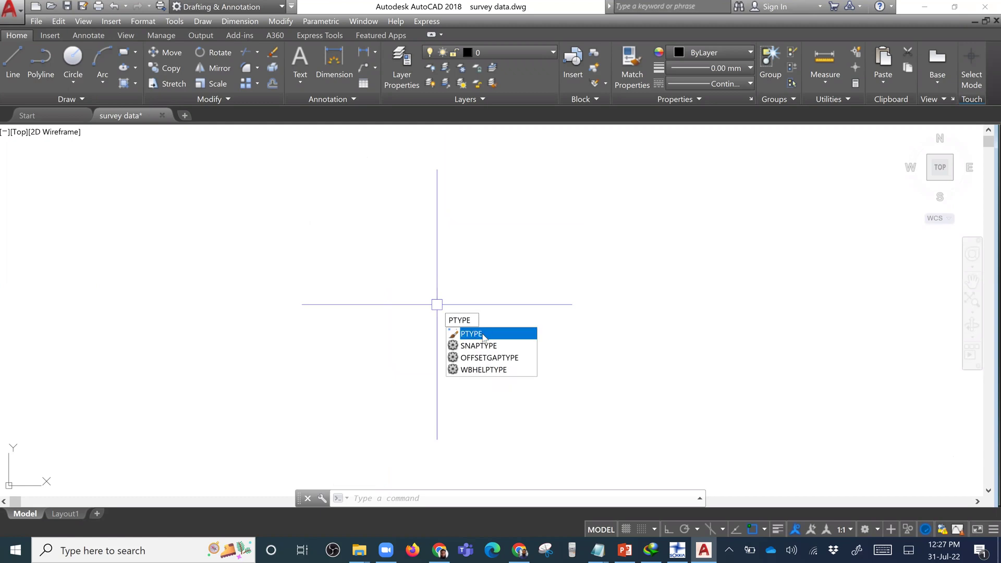
left_click(495, 335)
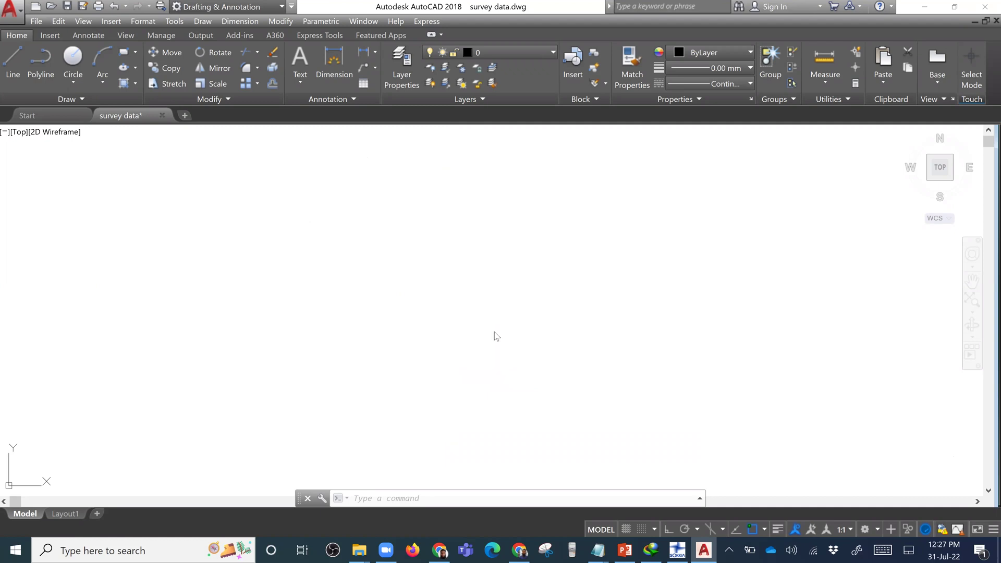
left_click(751, 302)
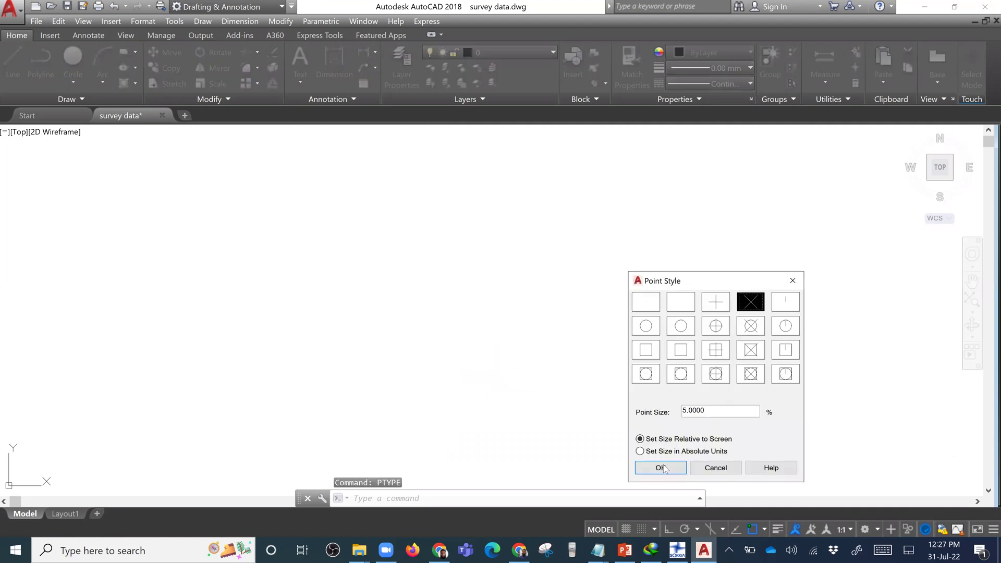
left_click(662, 468)
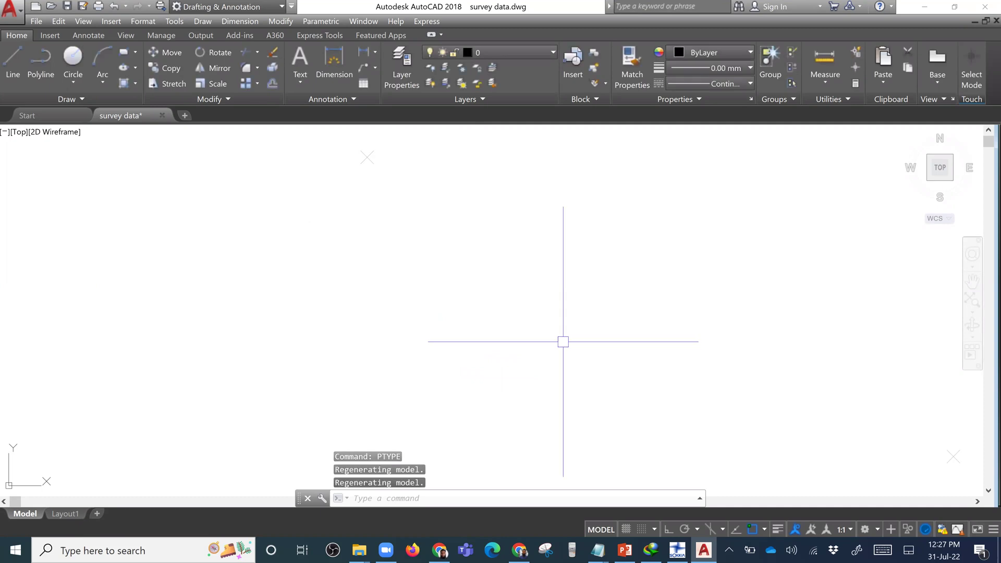
- Zoom to the whole drawing with the All option and bring the cluster of survey points into view
type("z")
key("Return")
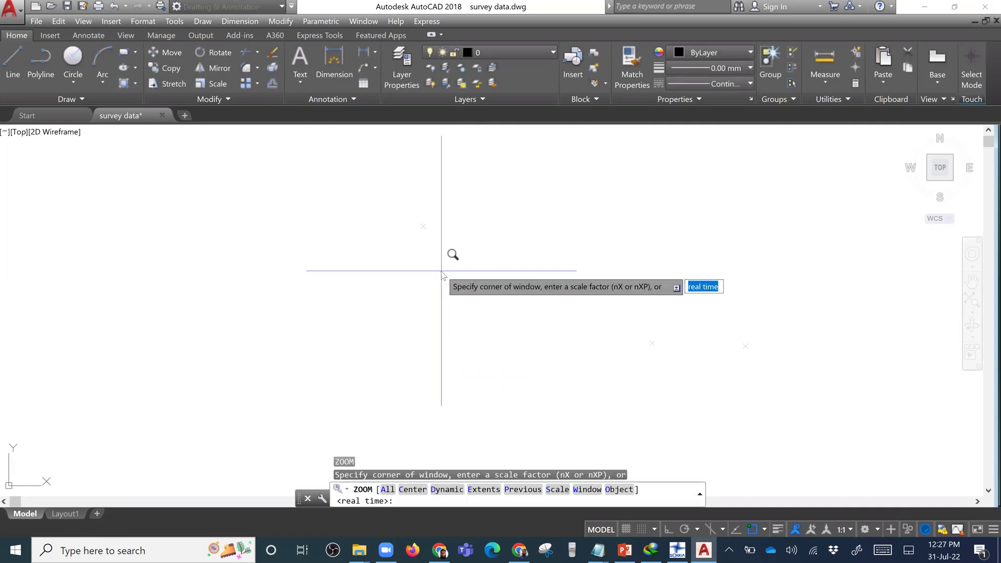
type("a")
key("Return")
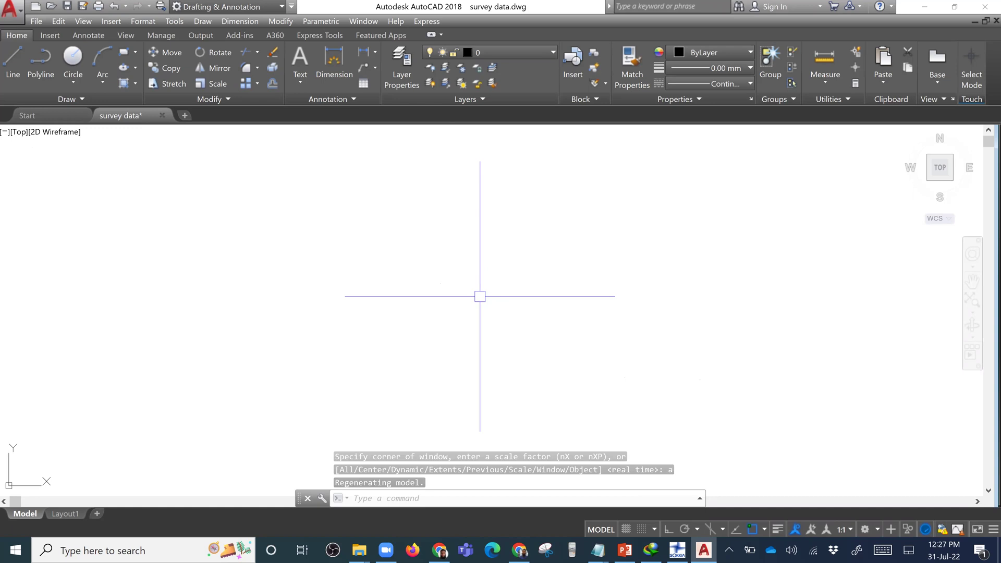
type("Z")
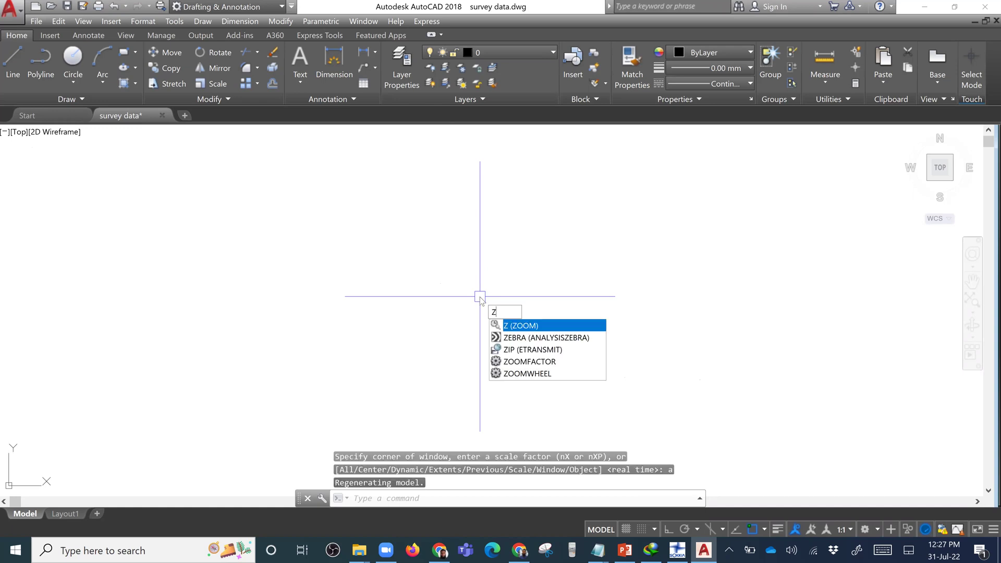
key("Return")
type("a")
key("Return")
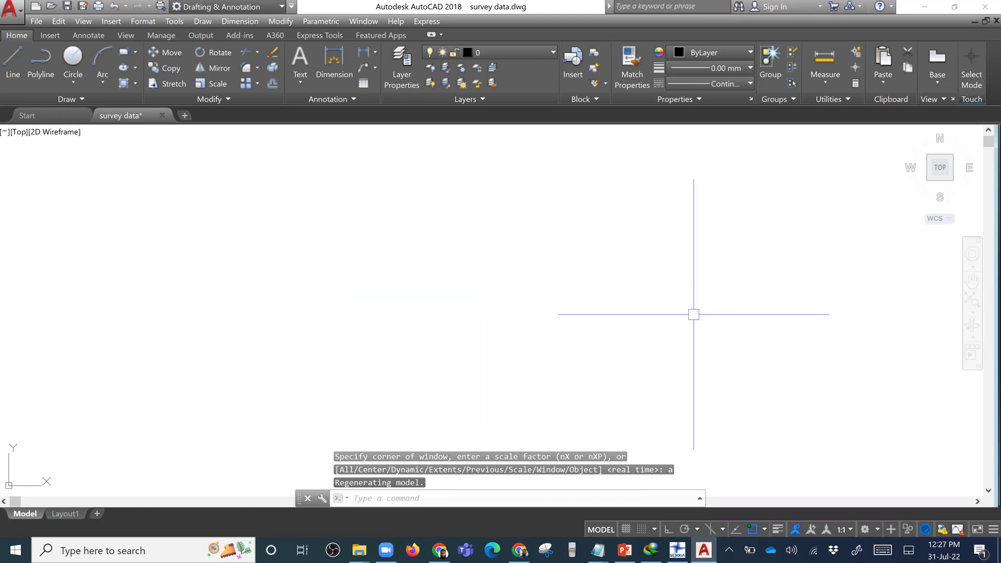
middle_click_drag(699, 310, 579, 299)
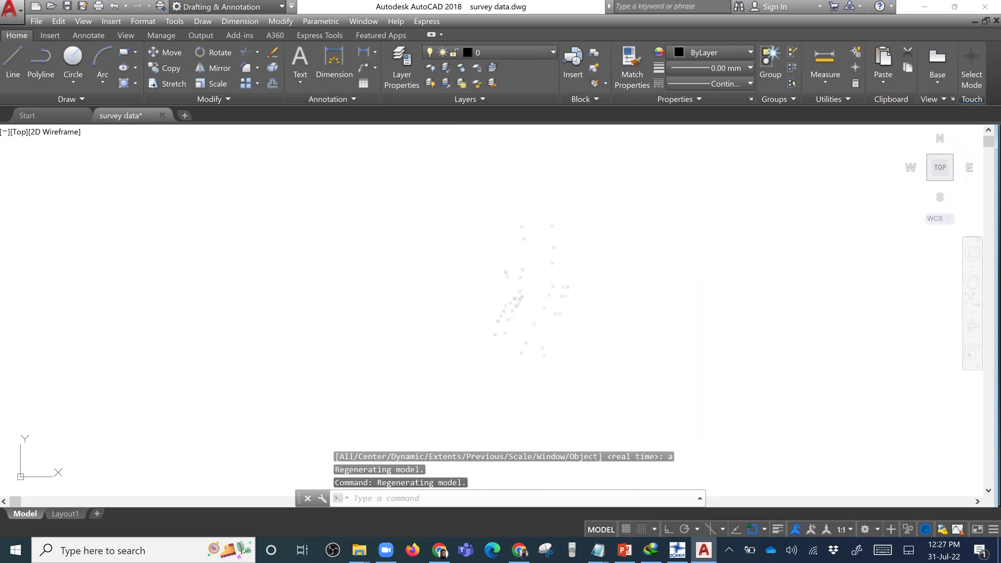
- Draw a polyline through five survey points, running from the northwestern point of the cluster southward
type("pl")
key("Return")
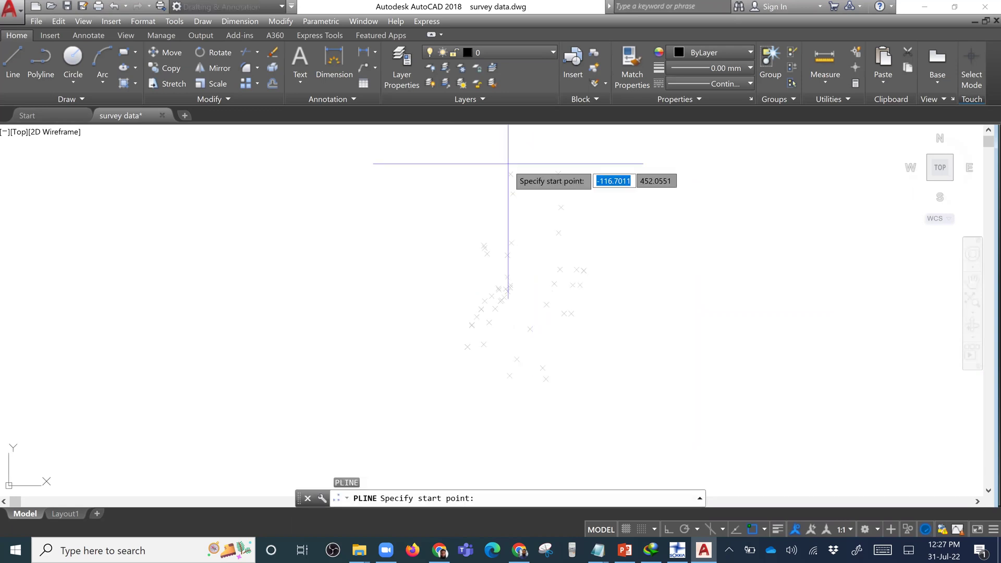
left_click(510, 174)
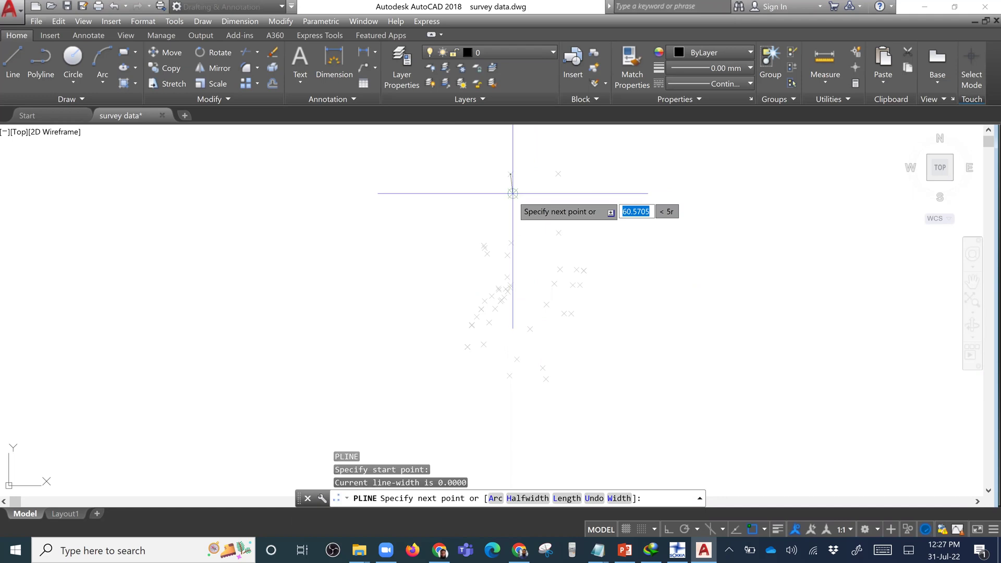
left_click(513, 194)
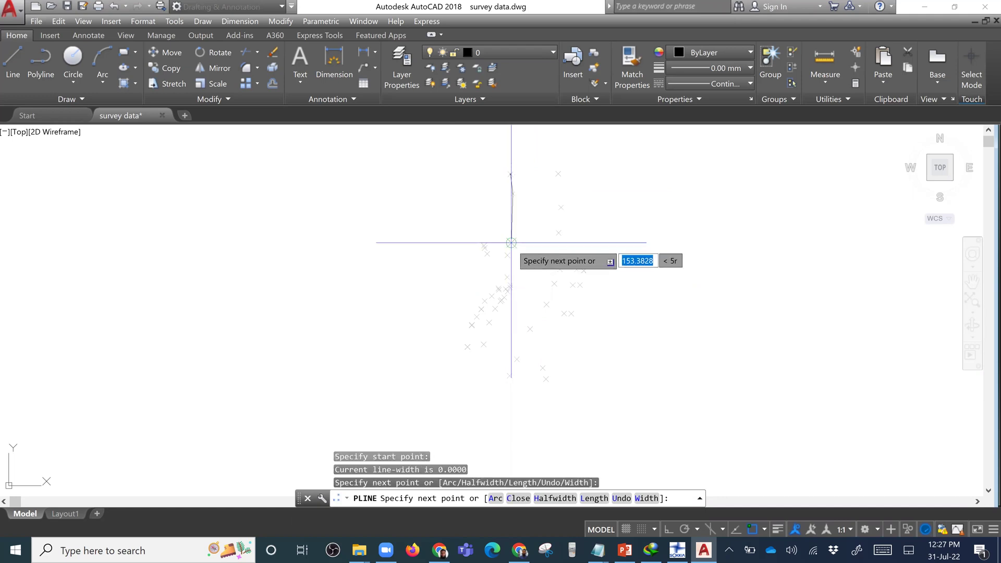
left_click(511, 242)
left_click(508, 255)
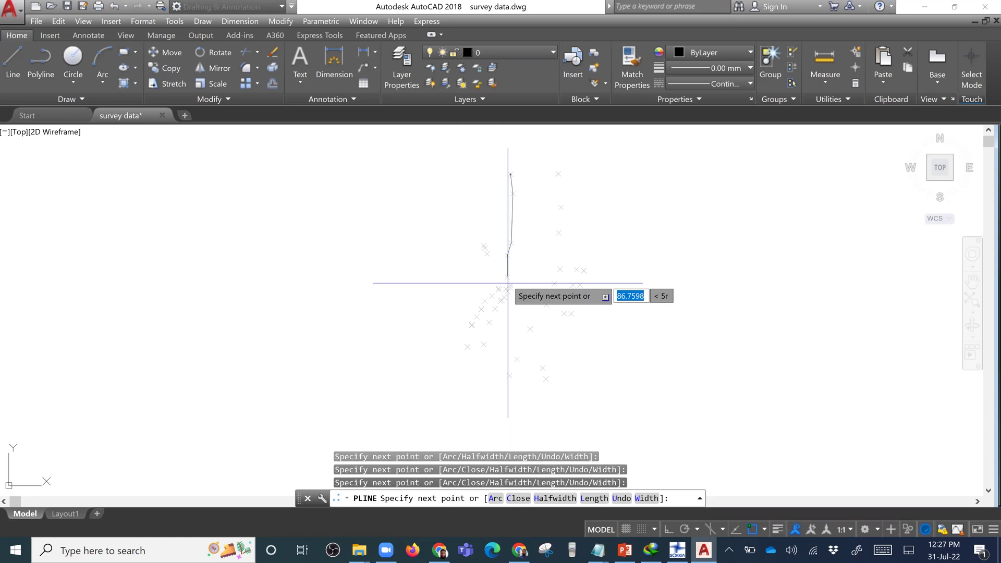
left_click(508, 278)
key("Return")
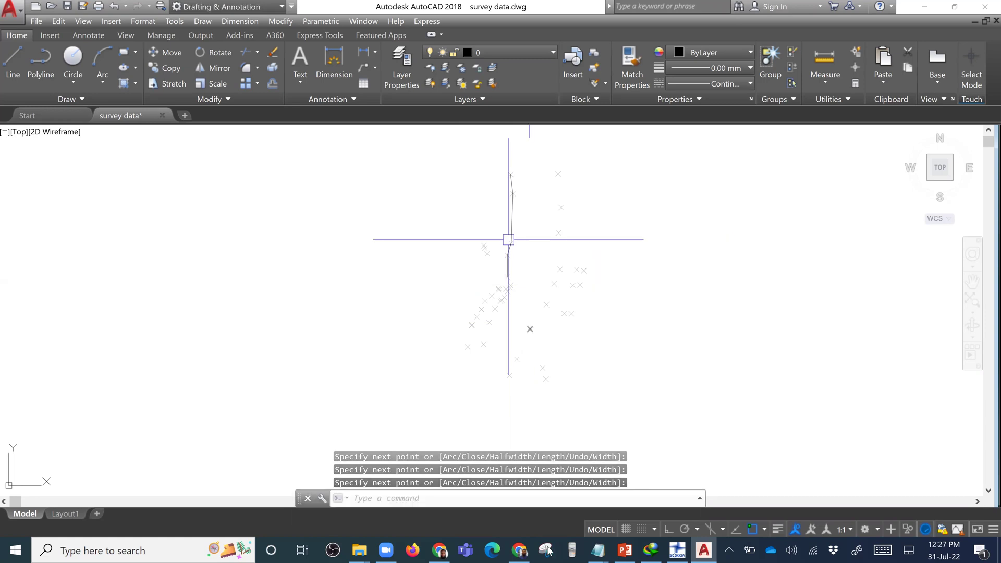
- Switch to the PowerPoint slide that lists the steps for converting a Sokkia SDR file to dwg/dxf
key("alt+Tab")
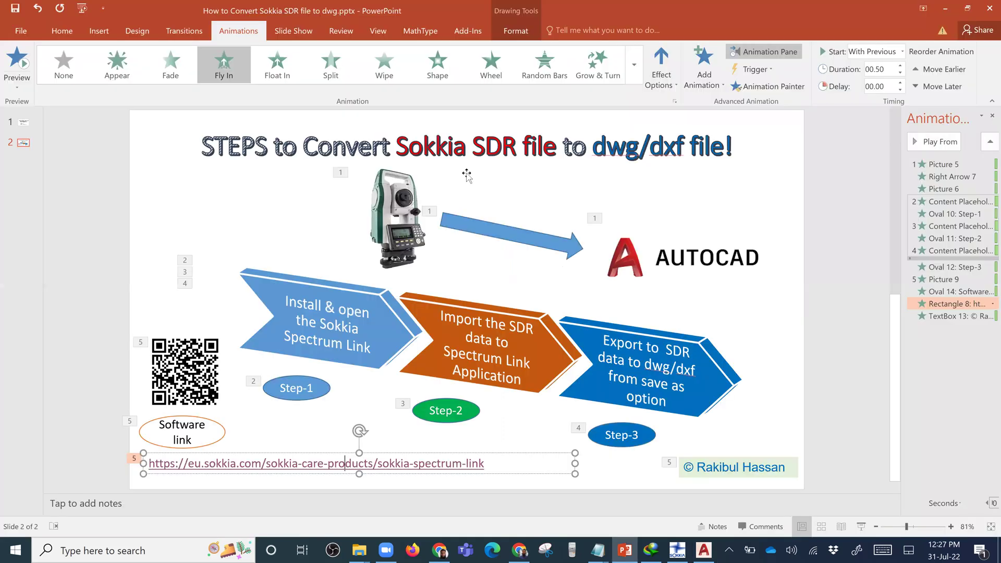
left_click(472, 149)
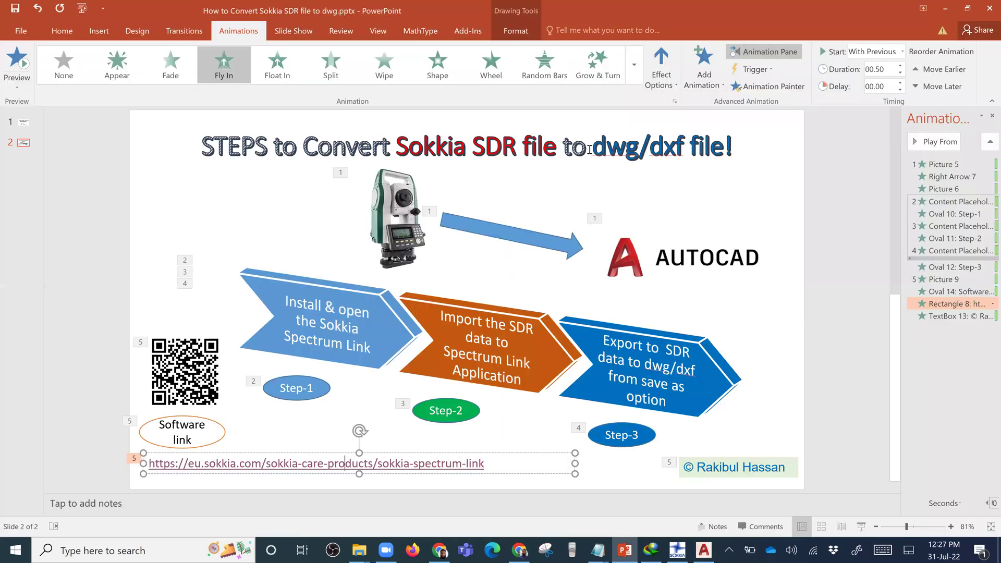